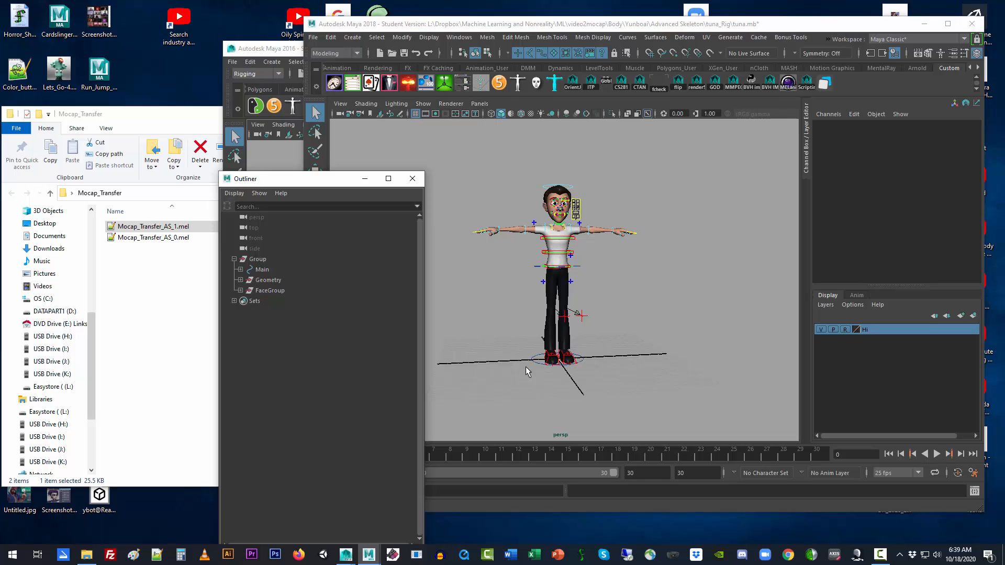
Switch to Maya 2016 and import the mocap skeleton into the untitled scene
scroll(526, 368, "up", 3)
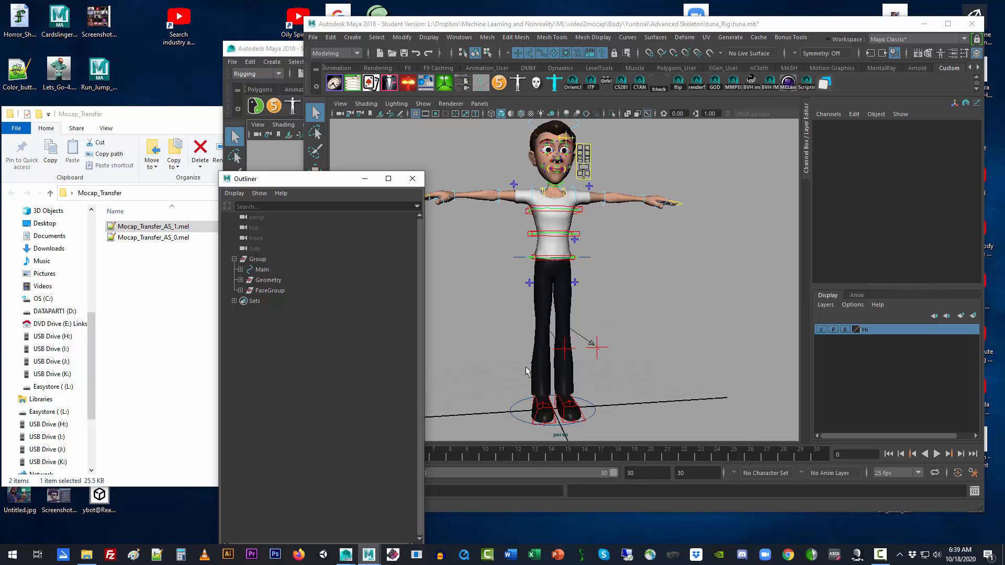
left_click(485, 347)
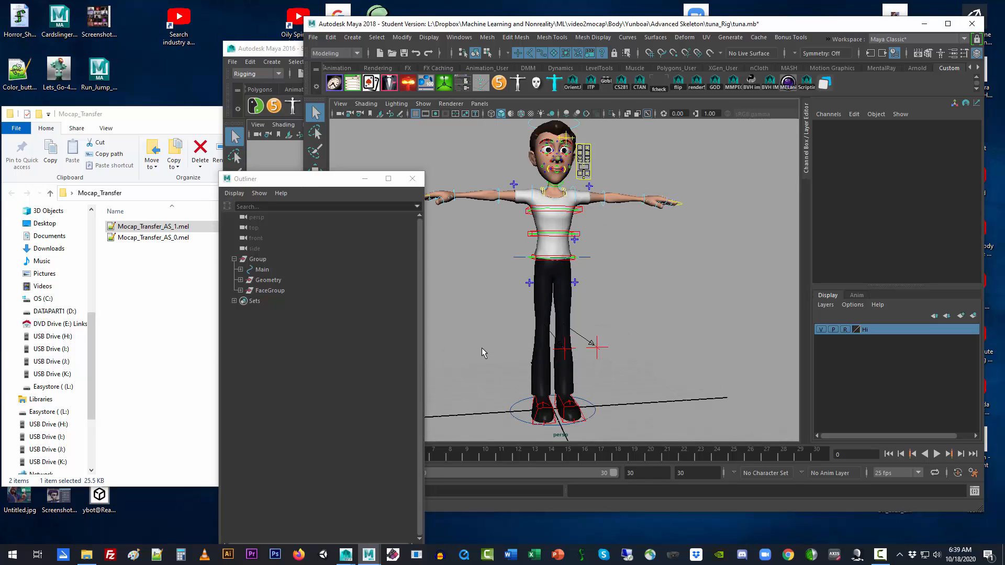
left_click(178, 118)
left_click(278, 50)
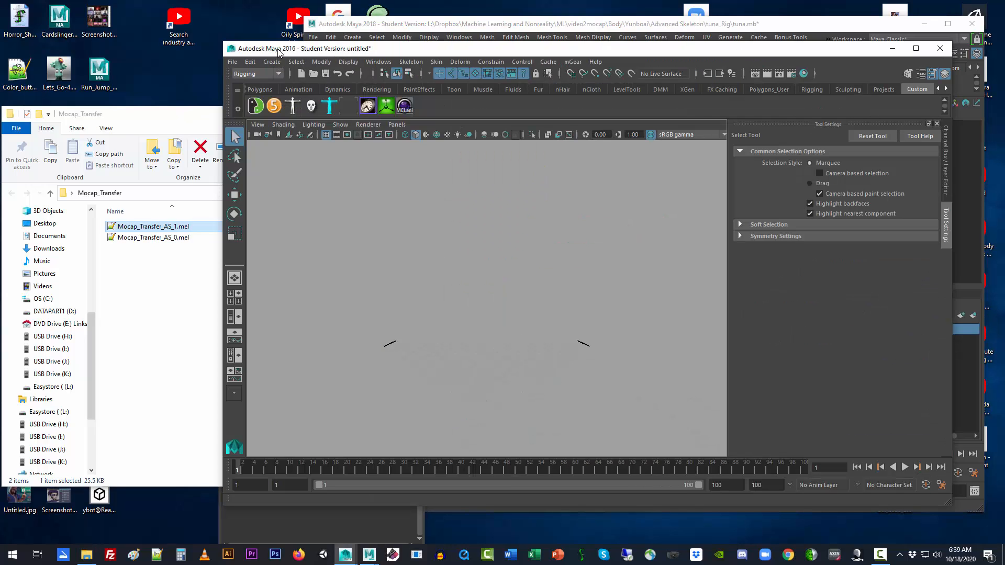
left_click(205, 116)
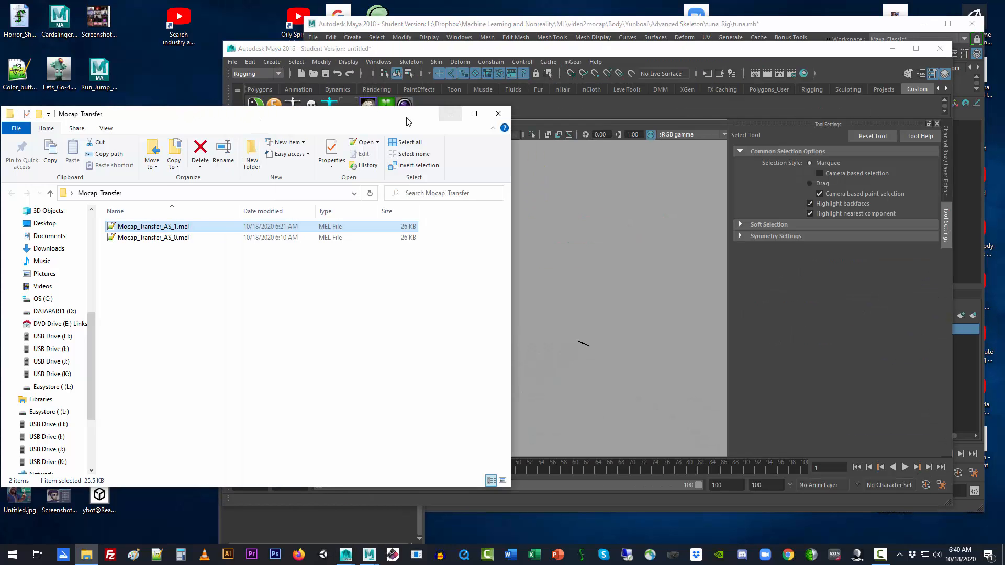
left_click_drag(408, 121, 700, 321)
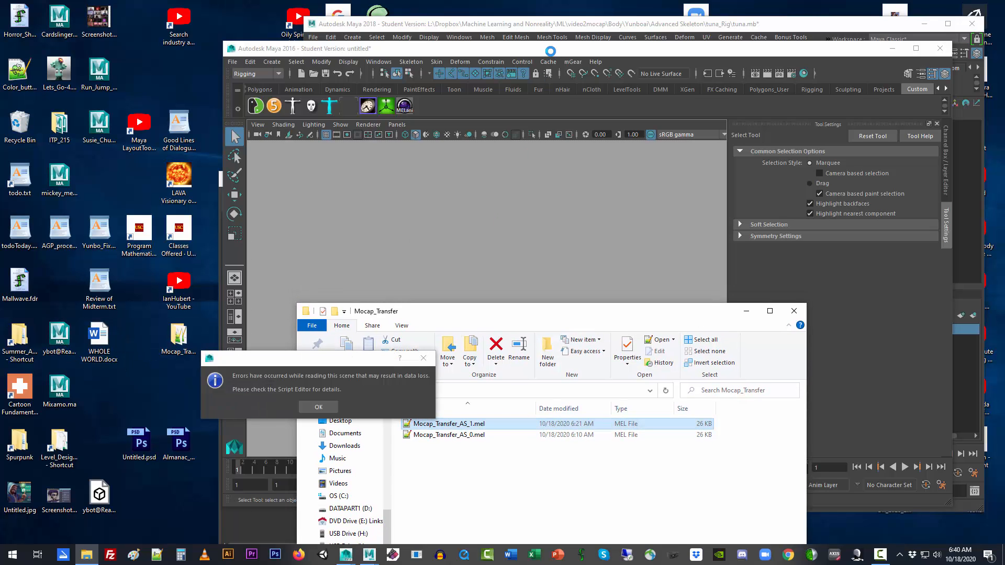
left_click(312, 407)
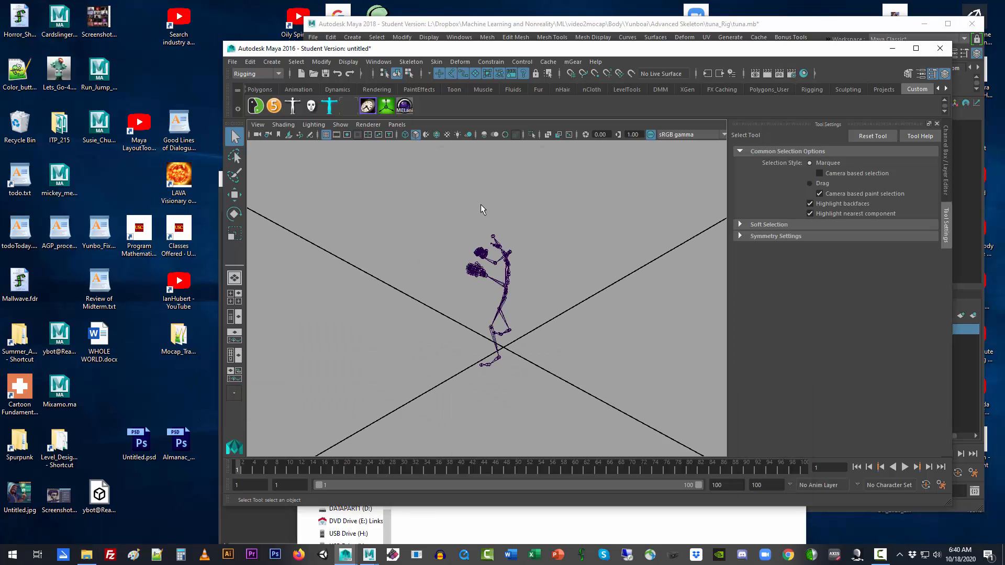
Select the skeleton's Hips joint and scrub the timeline to frame 27 to preview the motion
left_click(498, 298)
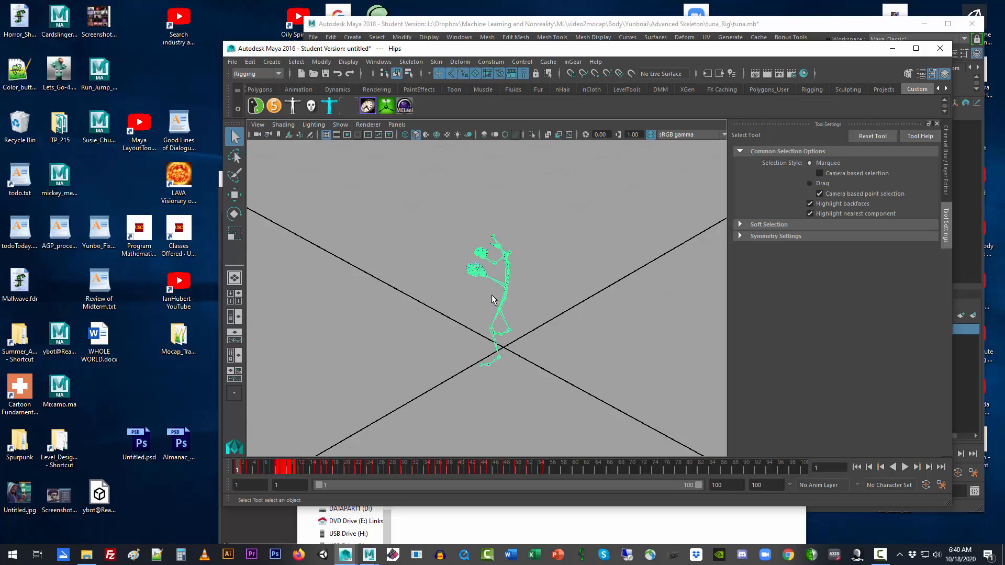
left_click_drag(363, 467, 390, 472)
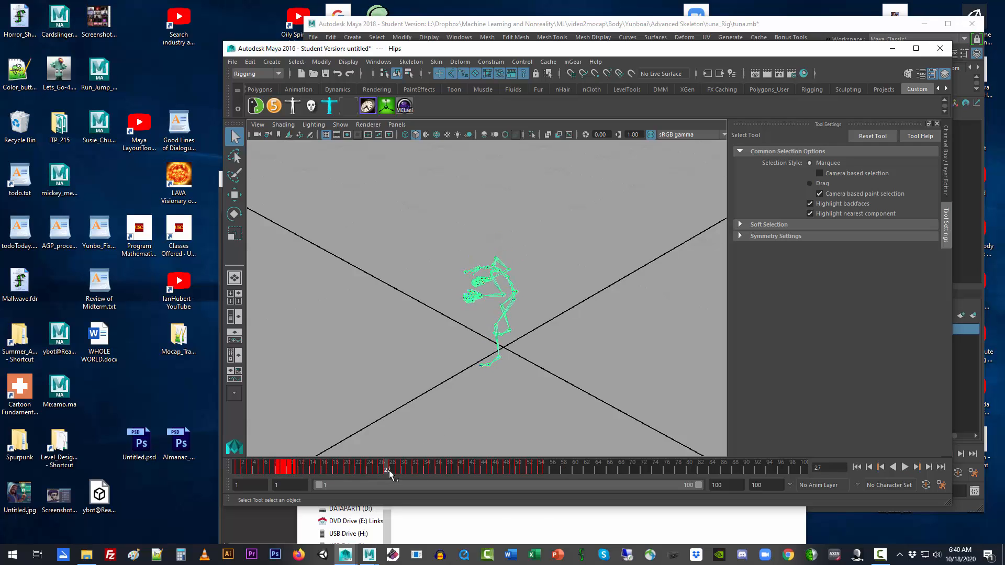
left_click(395, 329)
Inspect the Hips, Alpha_Surface and Alpha_Joints nodes inside the group in the Outliner
key("shift+o")
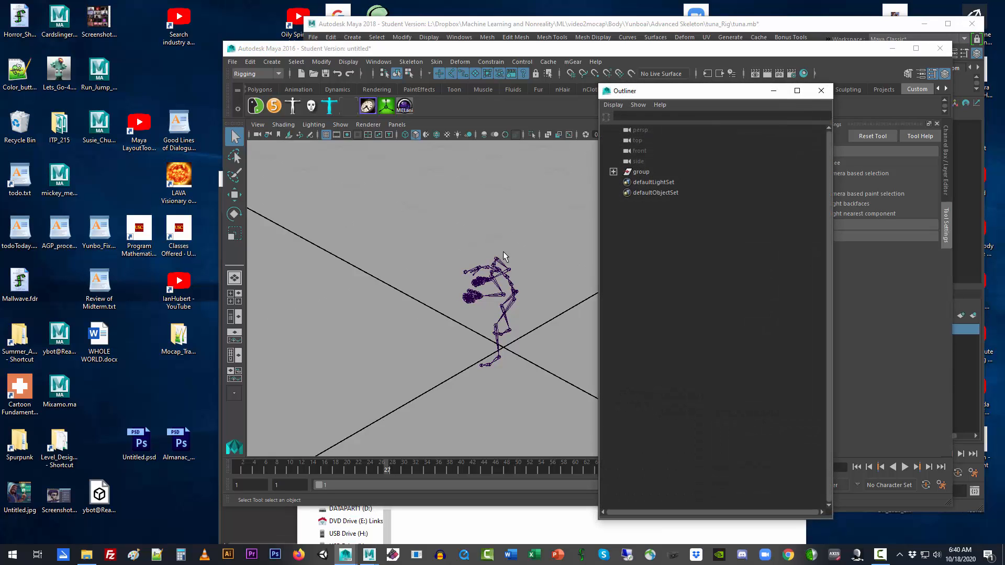
left_click(664, 192)
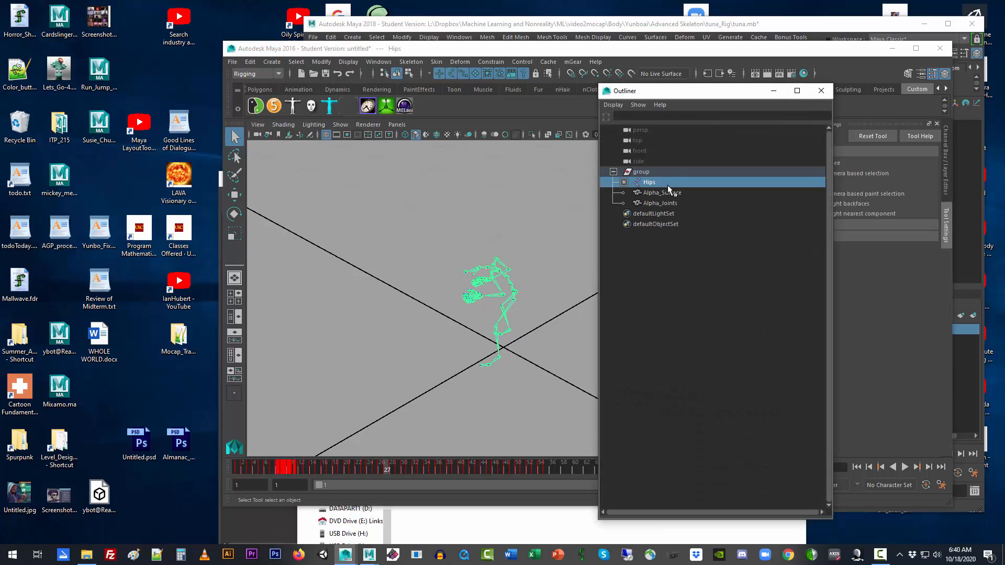
left_click(668, 203, "shift")
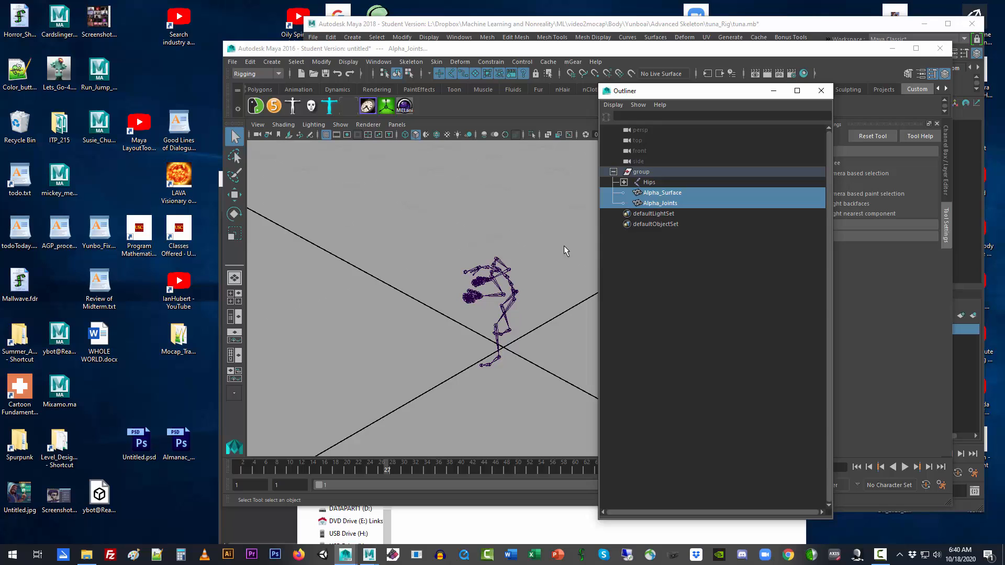
left_click(648, 182)
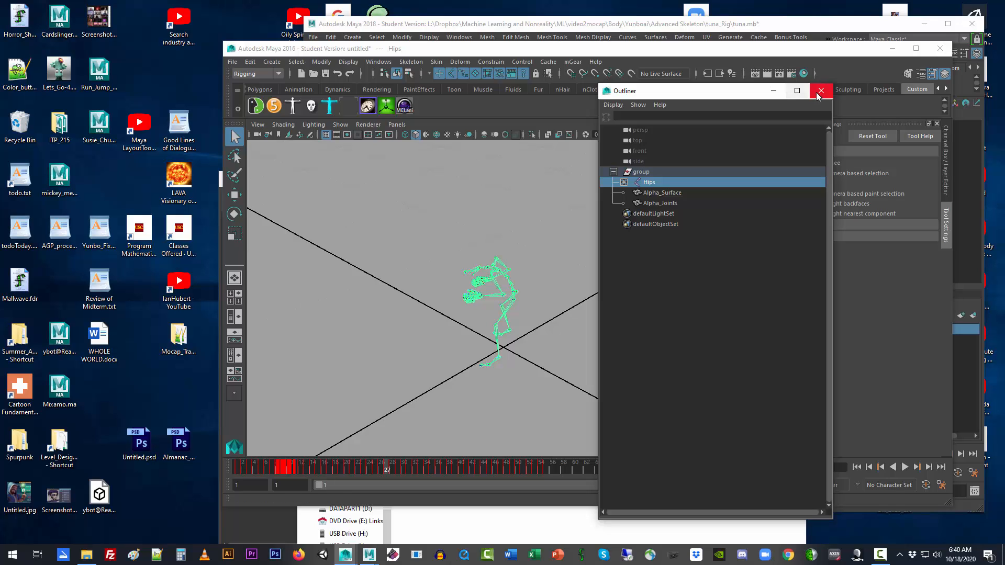
left_click(820, 91)
left_click(639, 220)
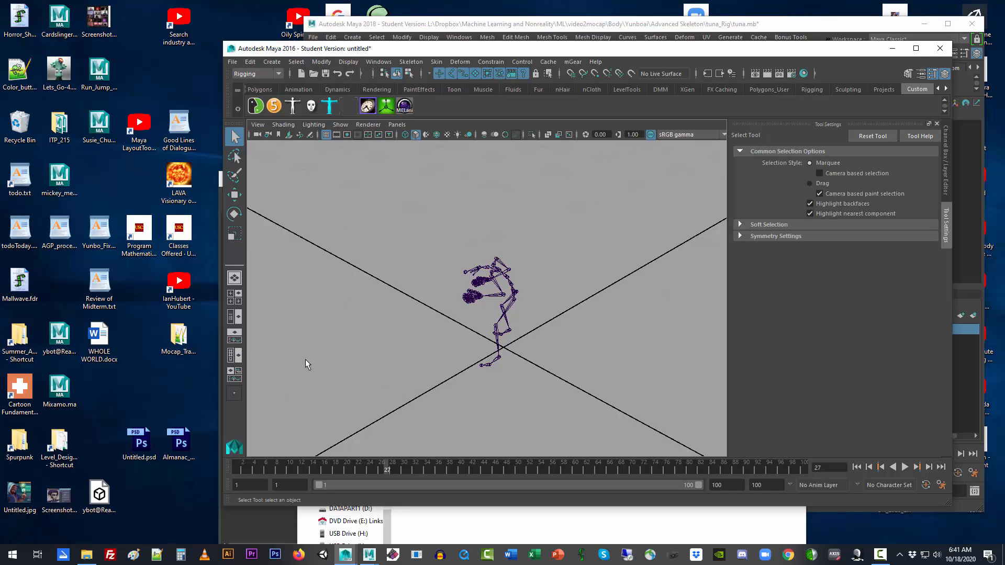
Open the Mocap_Transfer folder and browse from there to the Maya 2018 scripts folder under Documents
double_click(181, 340)
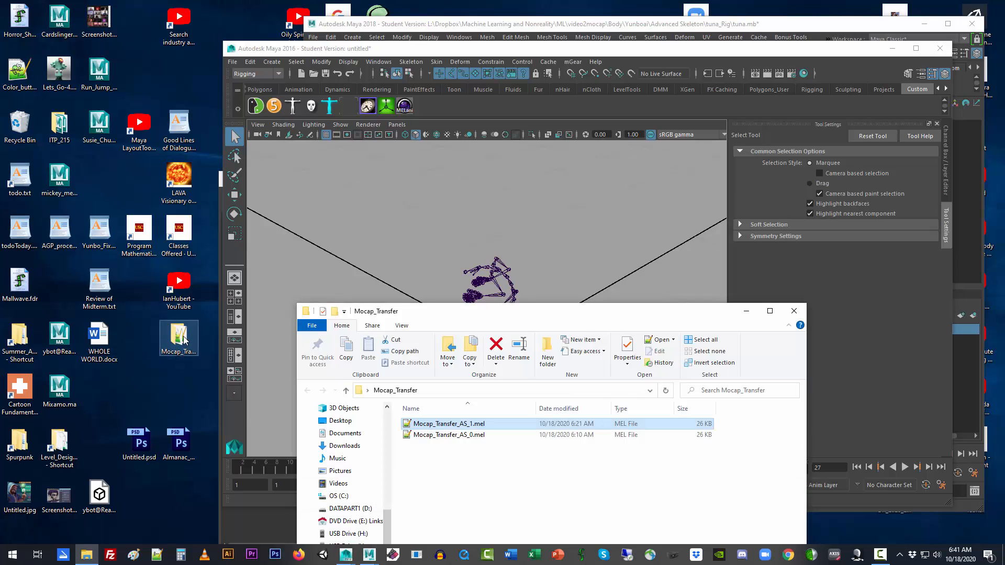
left_click_drag(430, 315, 160, 154)
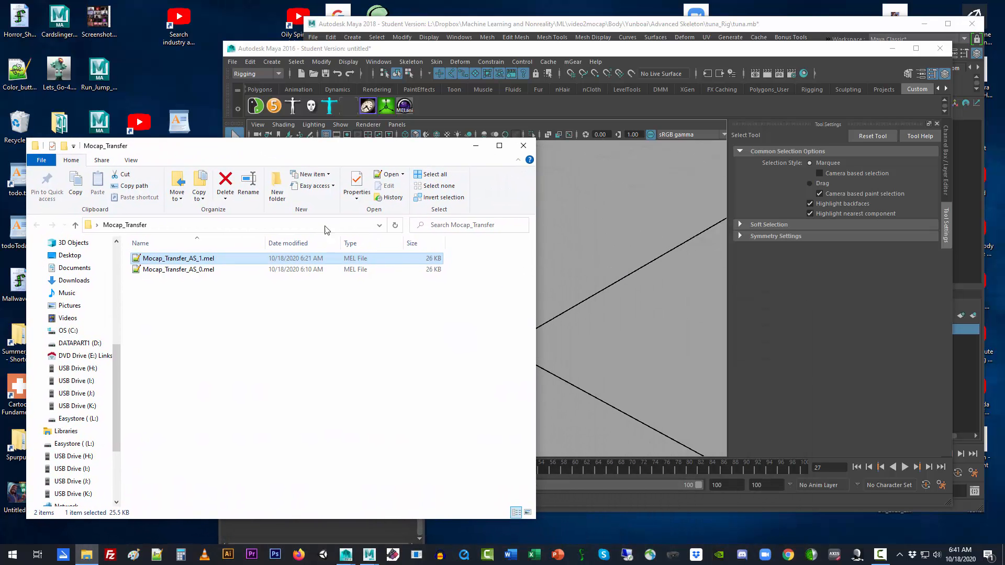
left_click(636, 29)
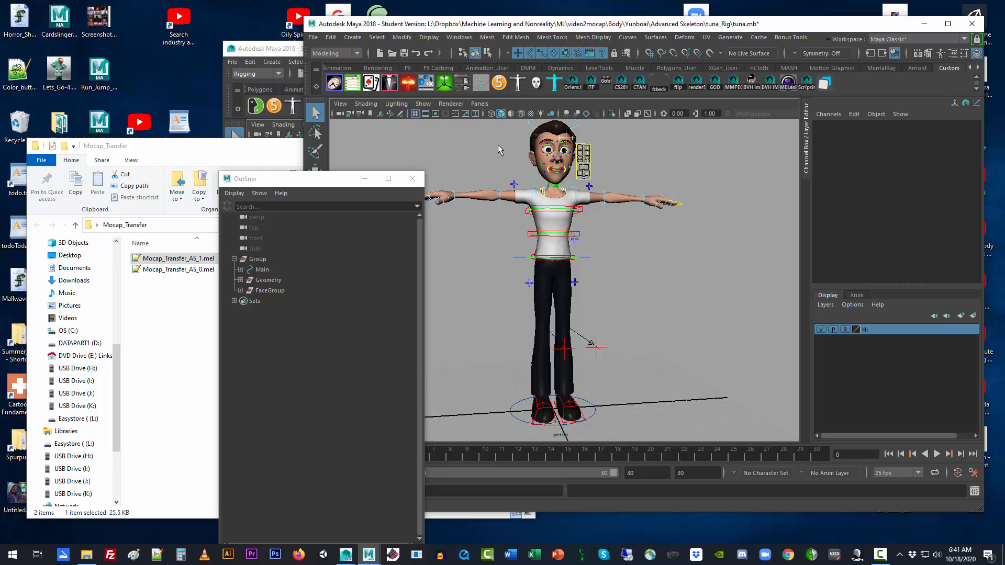
left_click(190, 374)
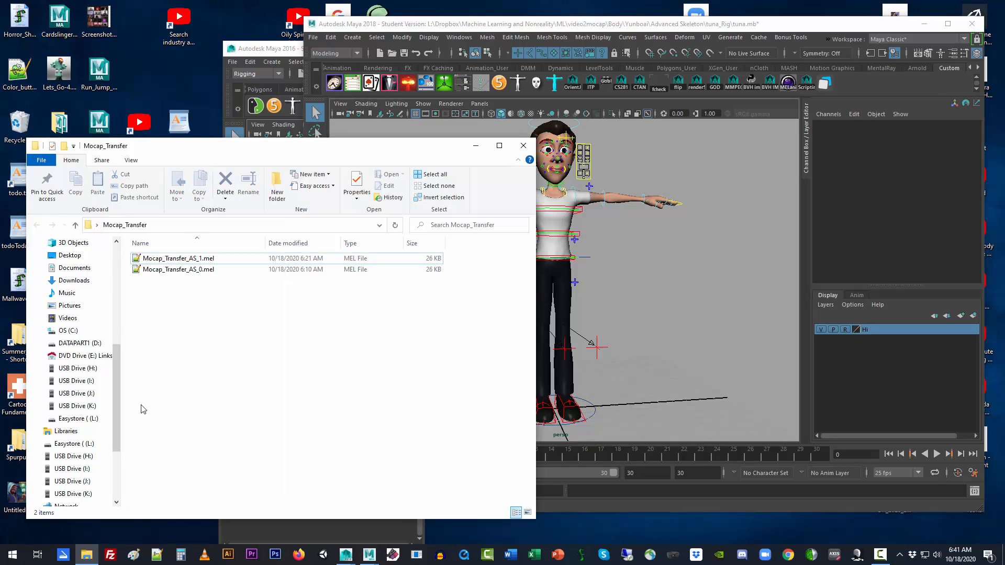
scroll(137, 398, "down", 3)
scroll(128, 366, "up", 8)
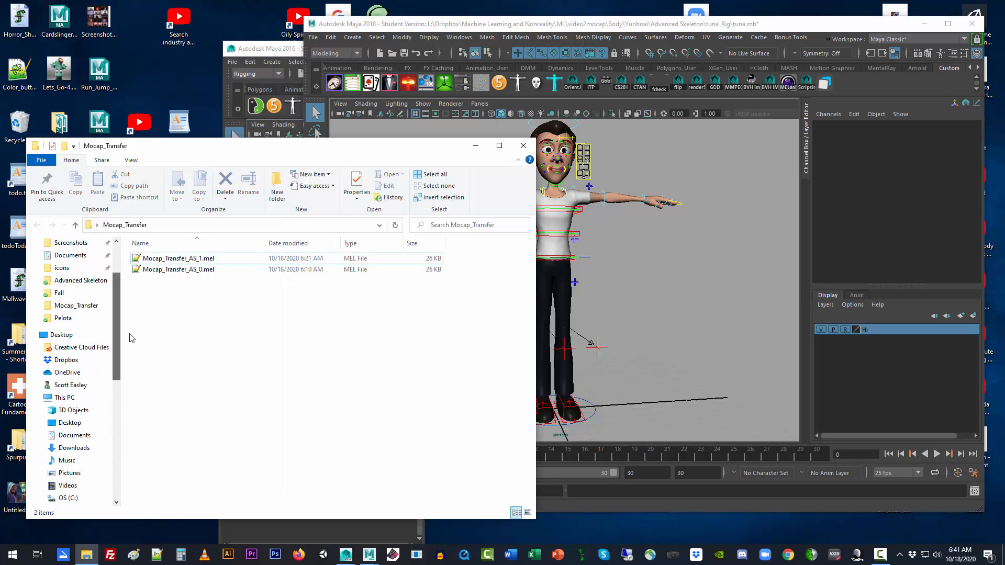
left_click(74, 435)
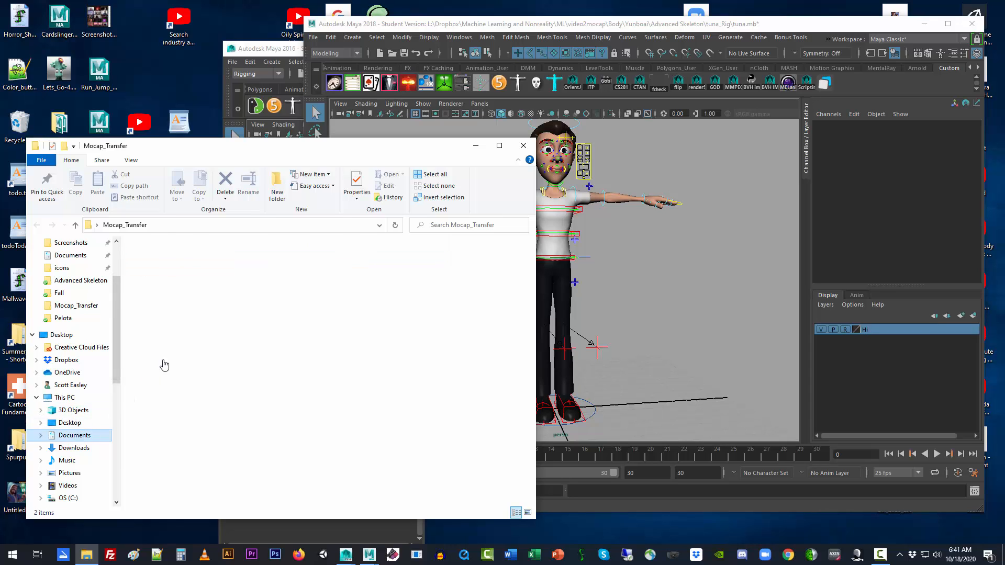
left_click(166, 421)
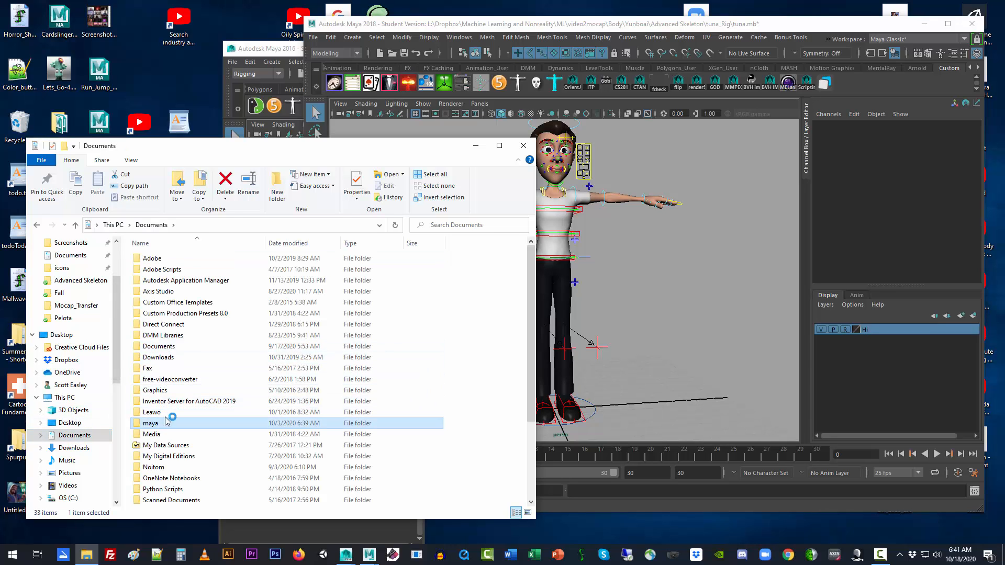
double_click(167, 422)
double_click(163, 281)
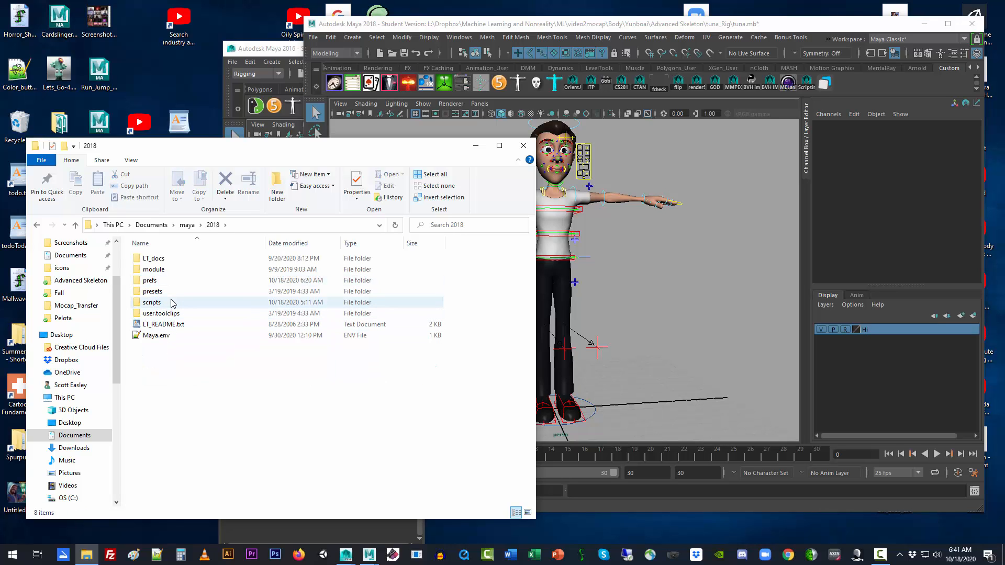
double_click(173, 304)
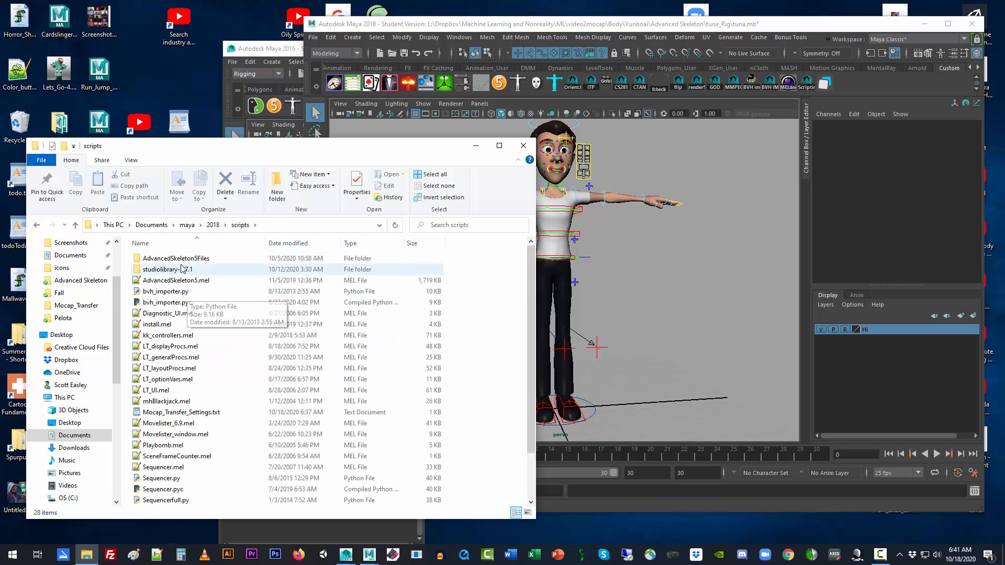
Check AdvancedSkeleton5Files, AdvancedSkeleton5.mel and the folder path in the 2018 scripts folder, and close the folder window
left_click(185, 258)
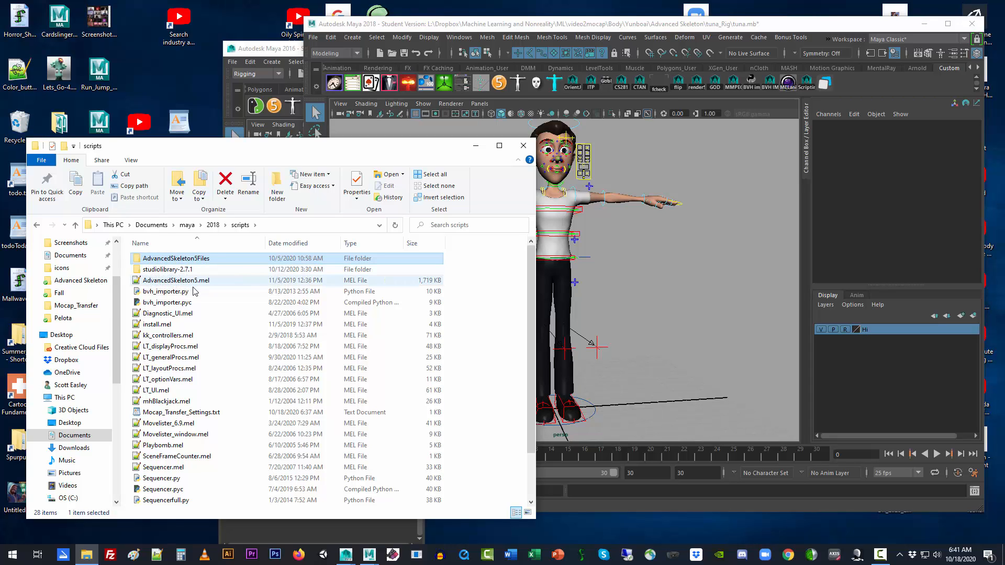
left_click(209, 281)
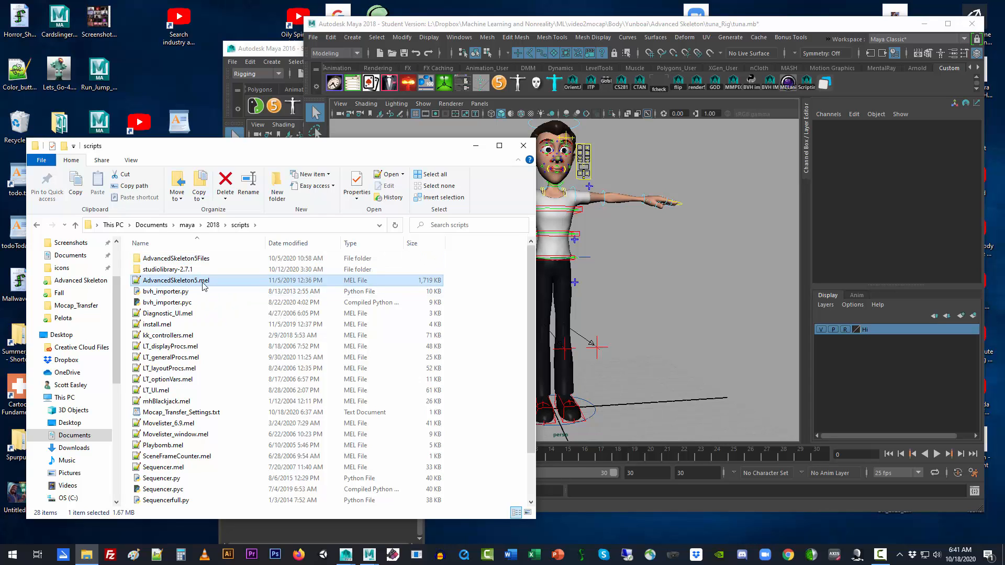
left_click(271, 229)
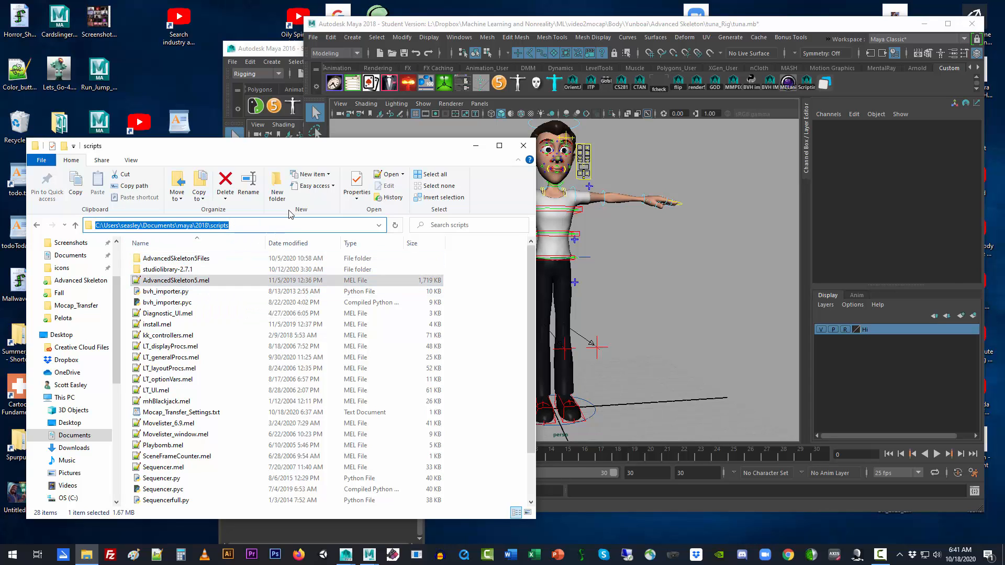
left_click(294, 55)
left_click(175, 157)
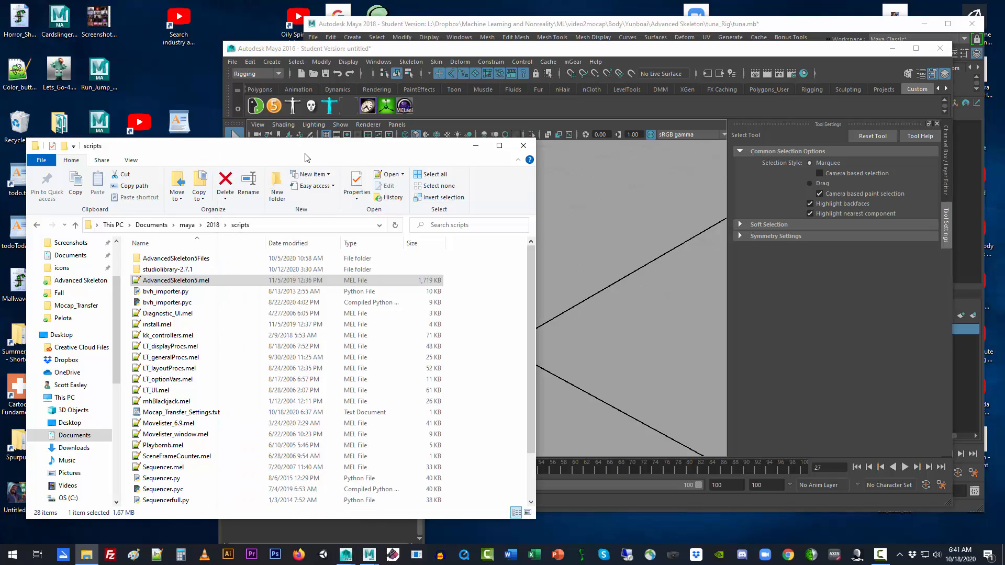
left_click(521, 147)
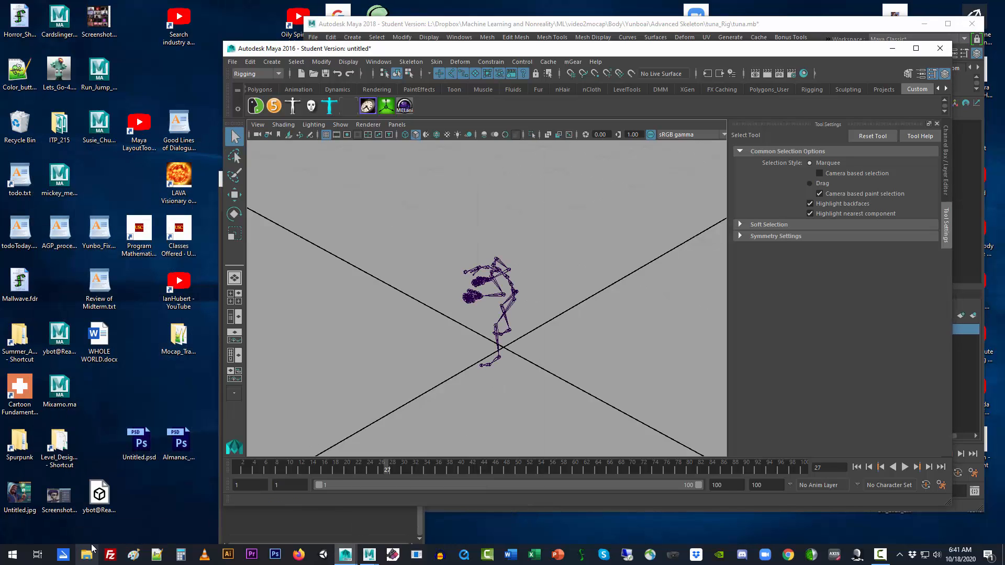
Reopen the Mocap_Transfer folder beside the Maya 2016 scene and delete Mocap_Transfer_AS_0.mel
double_click(179, 338)
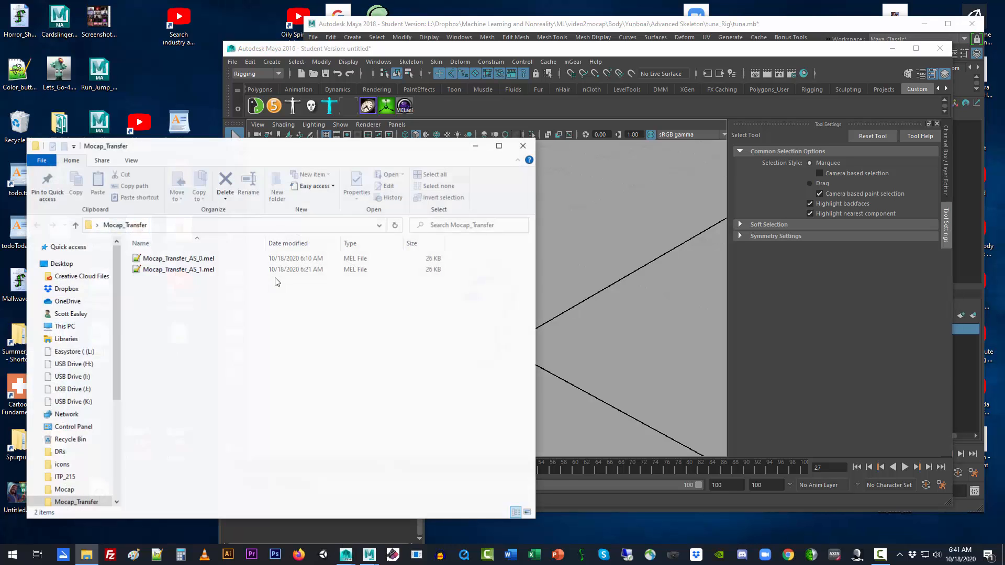
left_click_drag(260, 147, 254, 336)
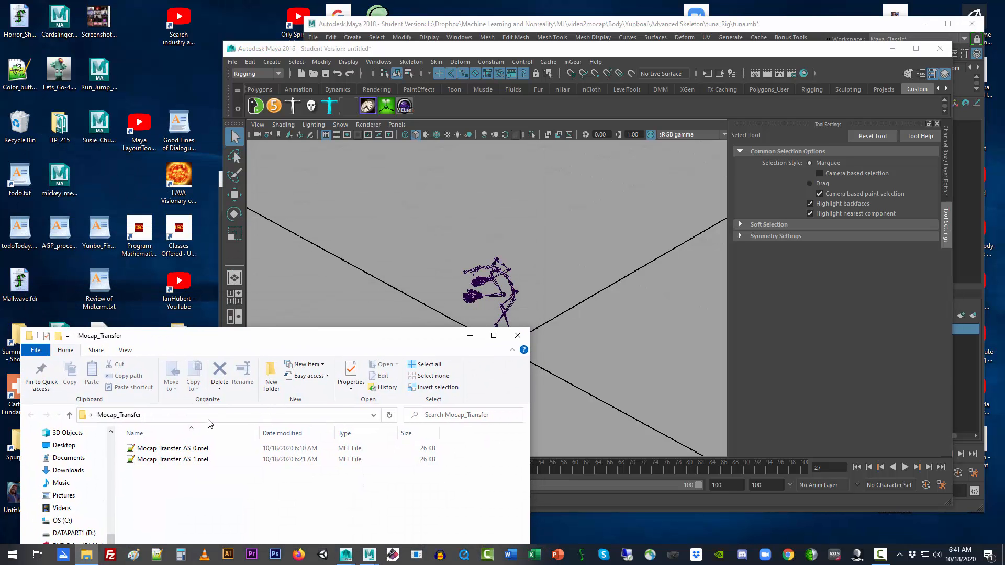
left_click(200, 451)
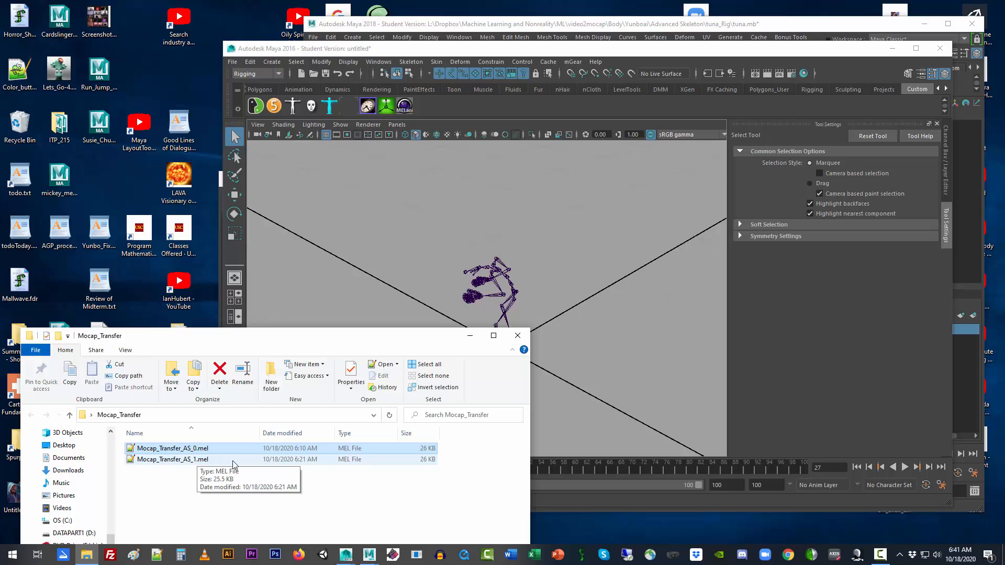
key("Delete")
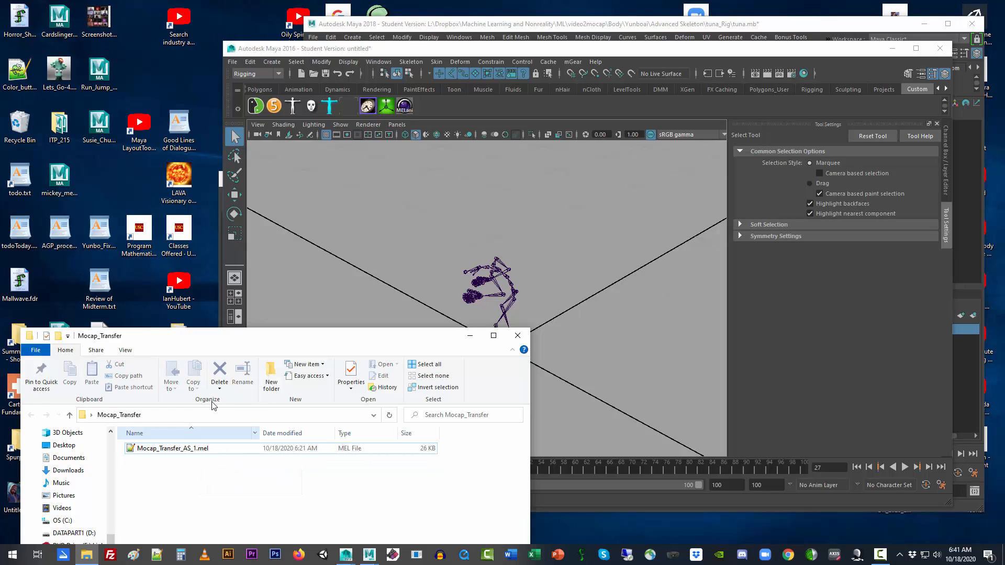
Try to run the Mocap_Transfer_AS_1.mel script in the Maya 2016 scene
left_click(180, 448)
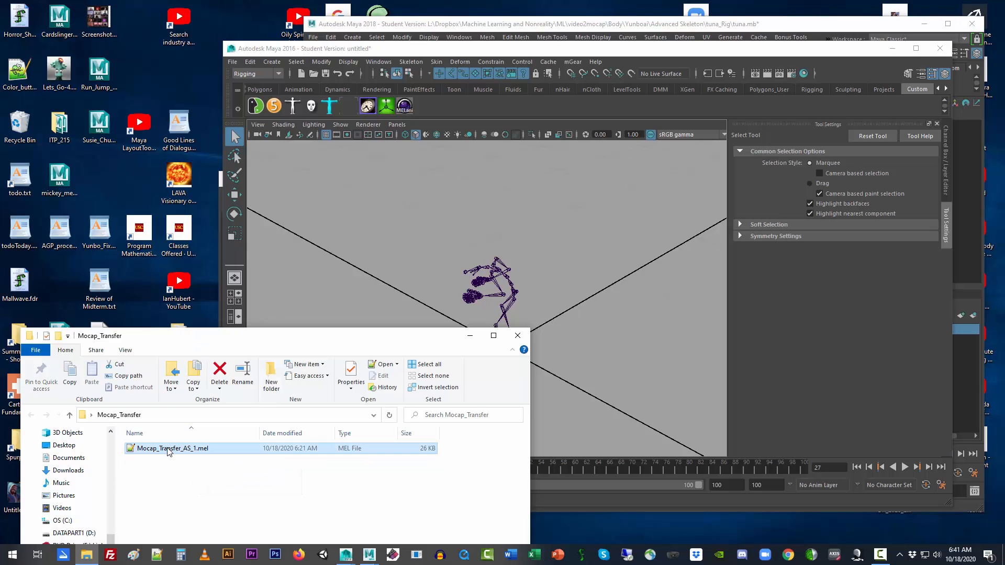
left_click_drag(169, 452, 533, 218)
left_click_drag(533, 218, 533, 218)
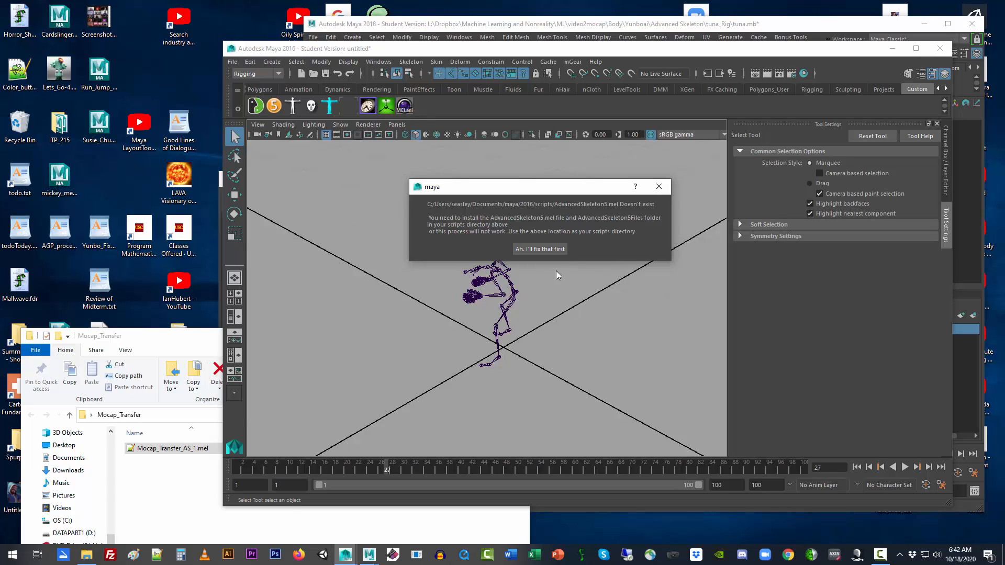
left_click(540, 249)
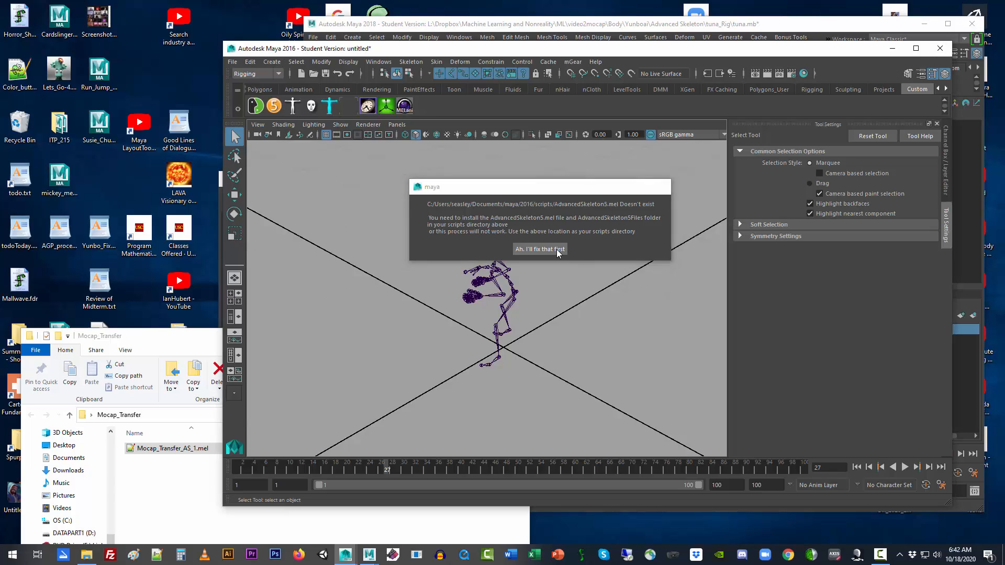
Close Maya 2016 without saving the untitled scene, and switch to the Maya 2018 tuna.mb scene with its Outliner closed
left_click(937, 52)
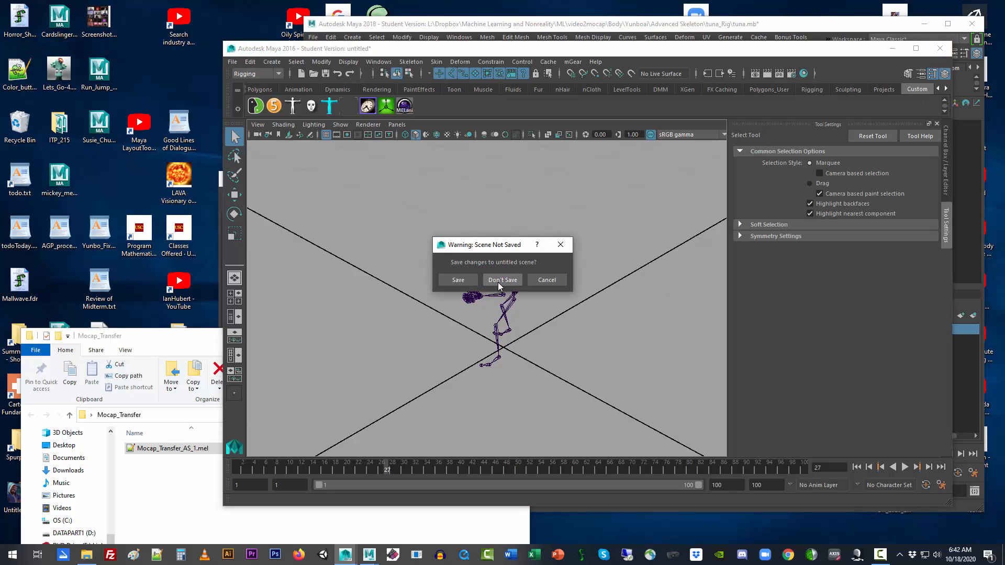
left_click(499, 285)
left_click(482, 29)
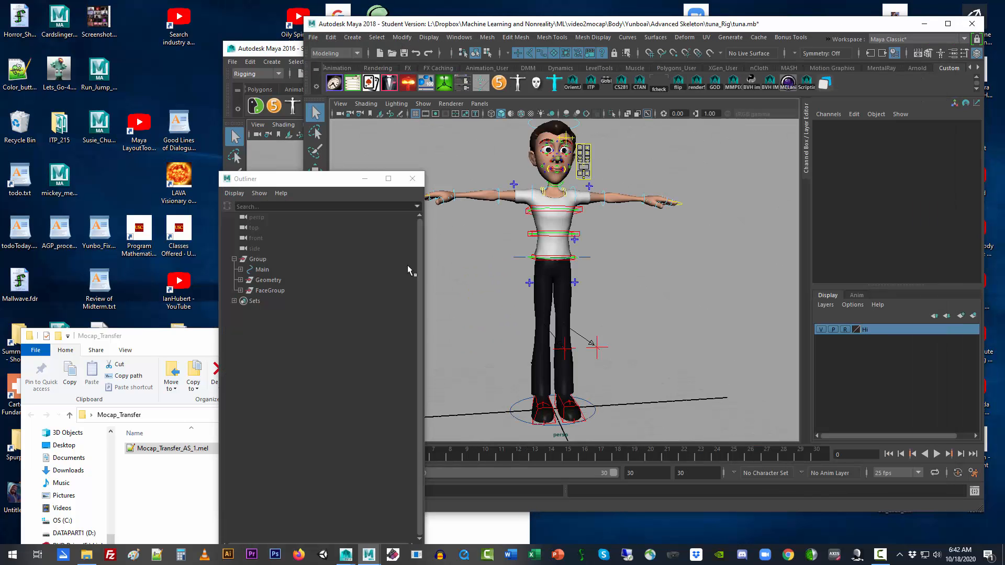
left_click(412, 178)
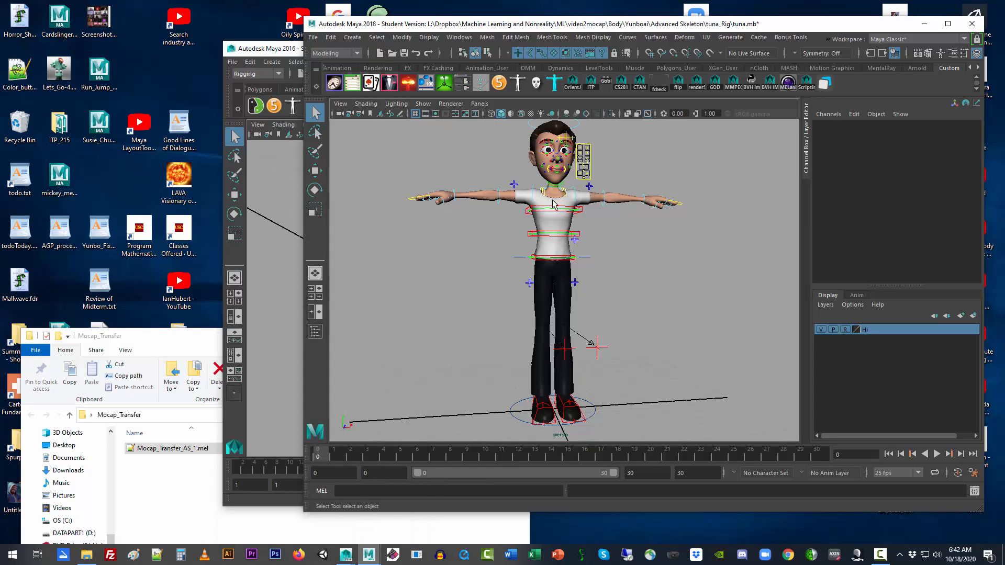
Run Mocap_Transfer_AS_1.mel in the Maya 2018 scene, and arrange the maximized window so the whole character and the script's window show
left_click(145, 339)
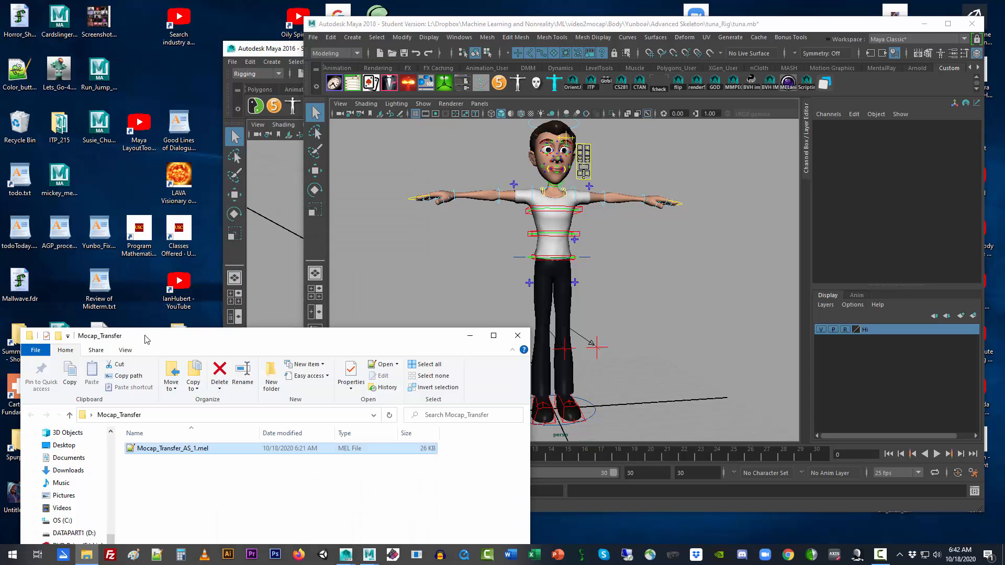
left_click_drag(189, 448, 484, 248)
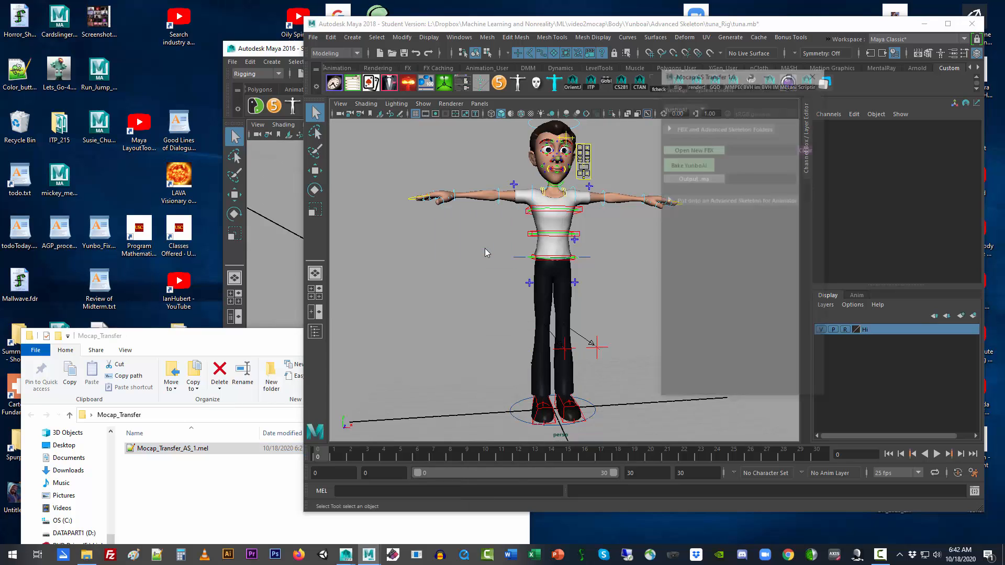
double_click(664, 24)
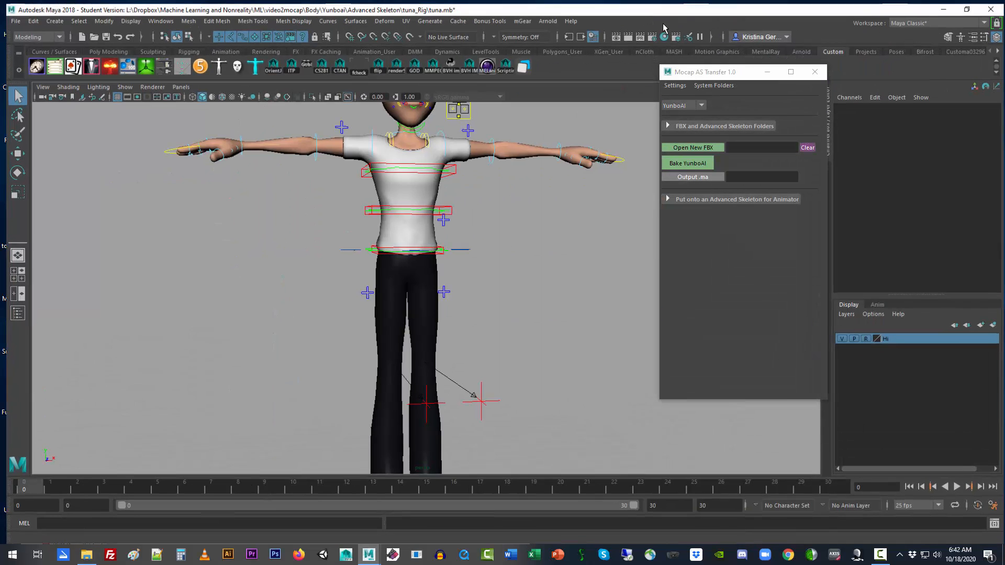
left_click_drag(736, 77, 777, 101)
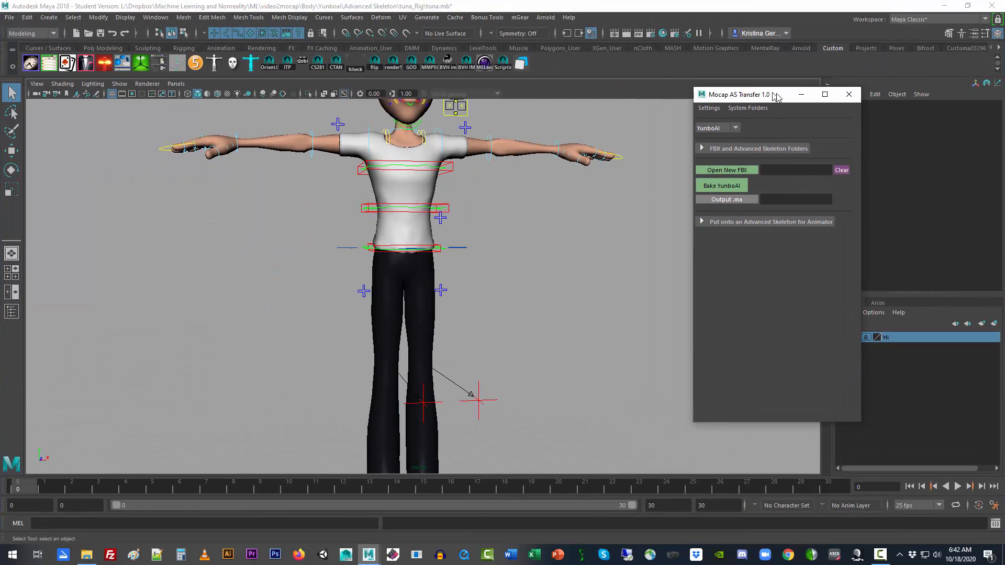
scroll(555, 277, "down", 3)
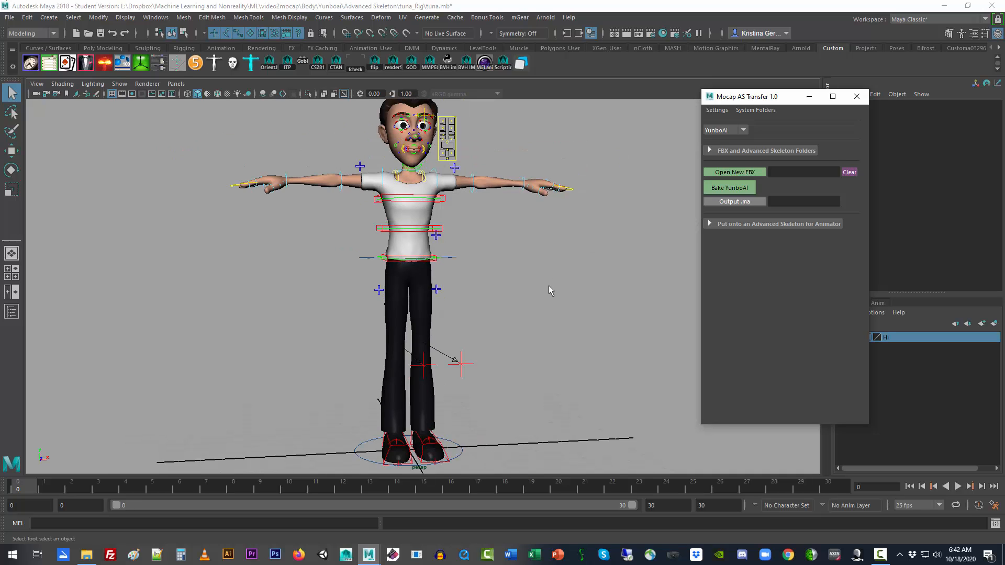
scroll(549, 287, "down", 1)
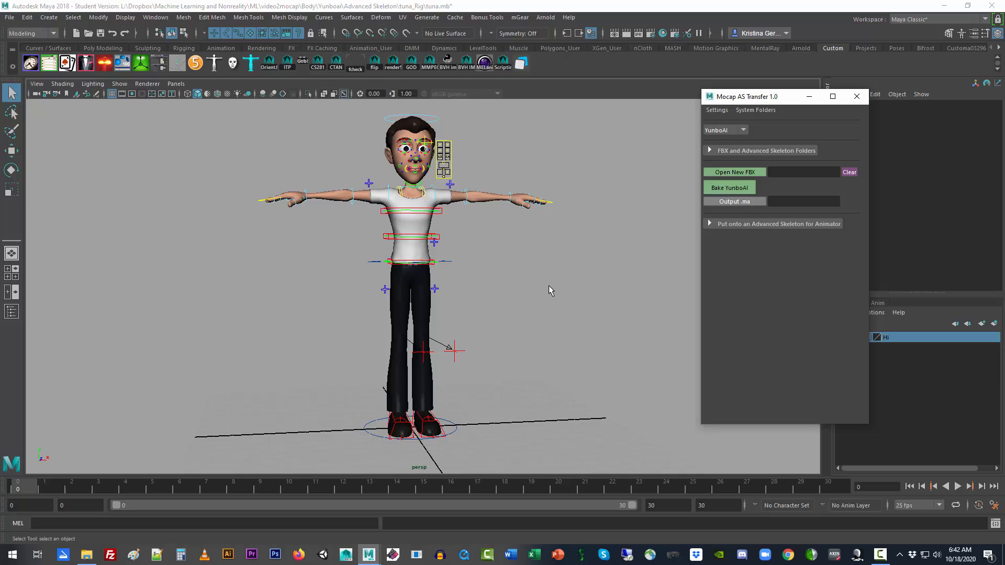
Set the FBX folder of the mocap transfer tool to the Desktop
left_click(709, 151)
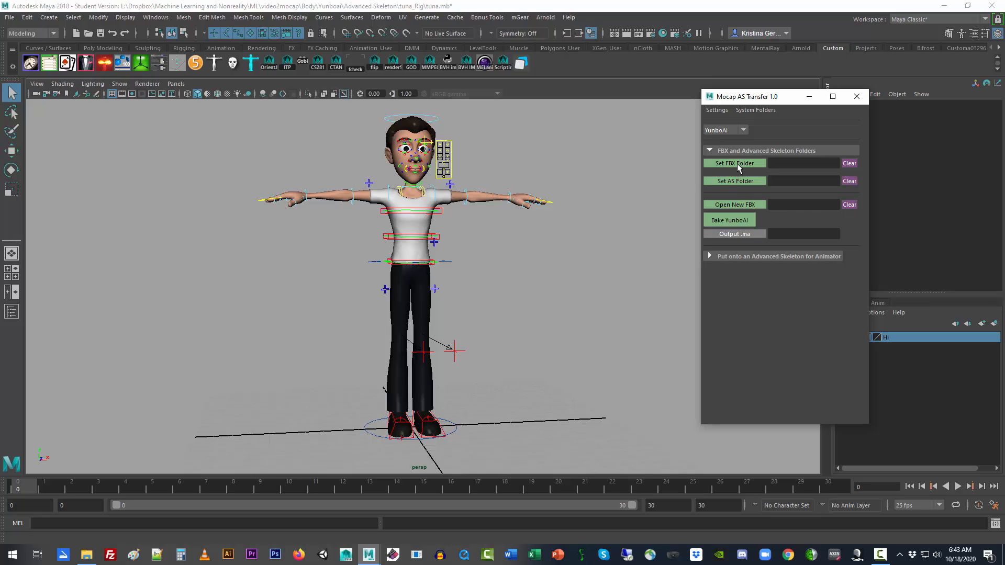
left_click(736, 164)
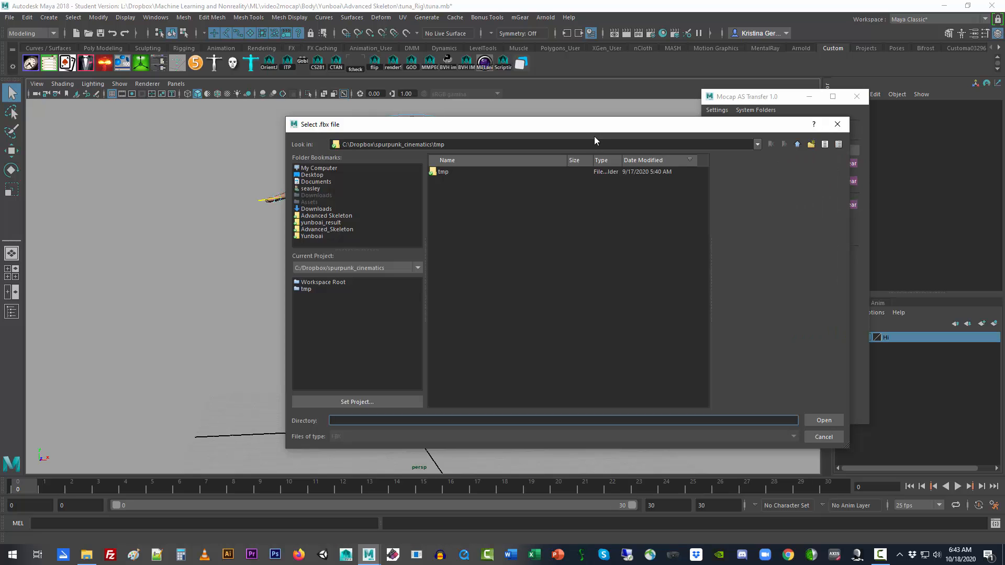
left_click_drag(581, 137, 434, 136)
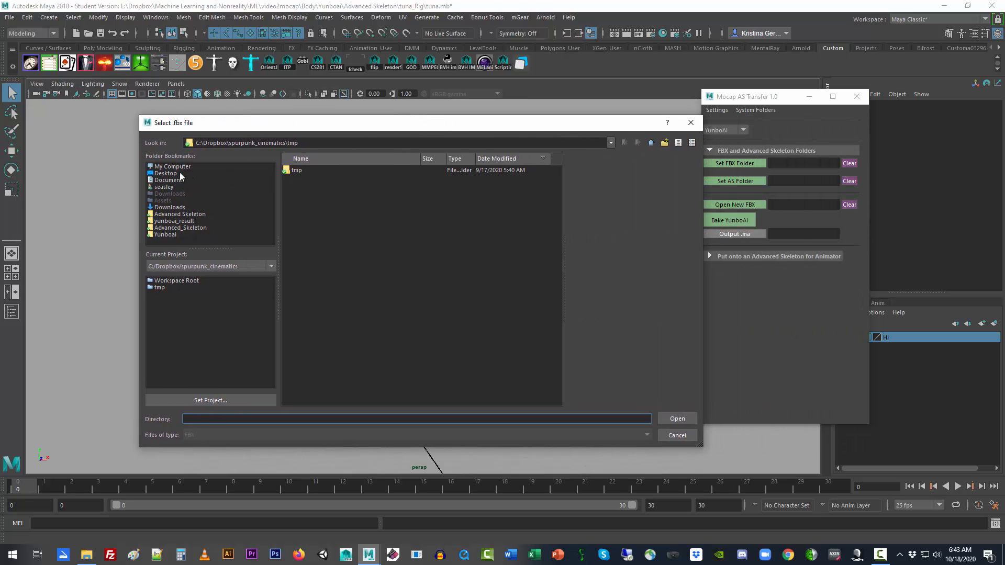
left_click(165, 173)
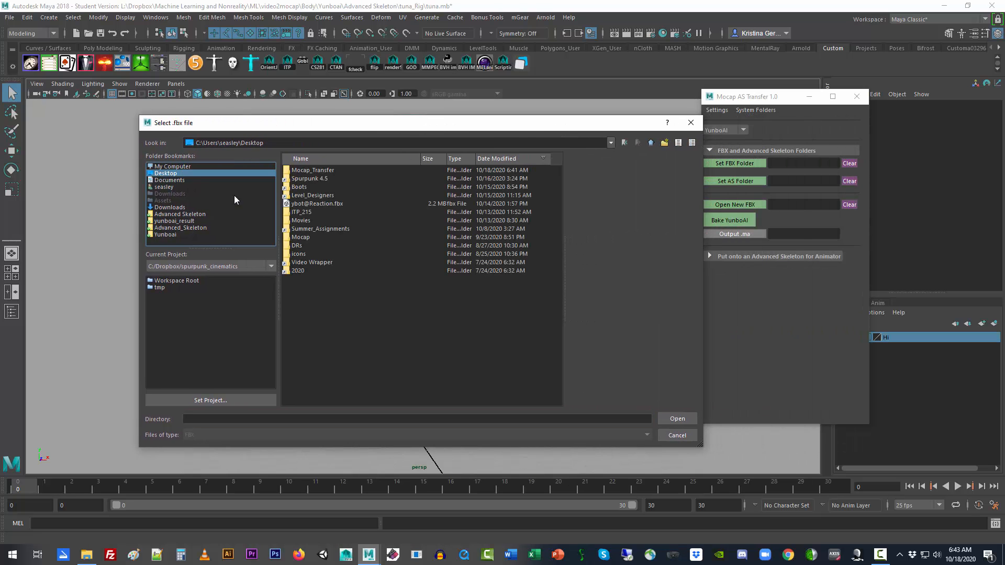
left_click(672, 419)
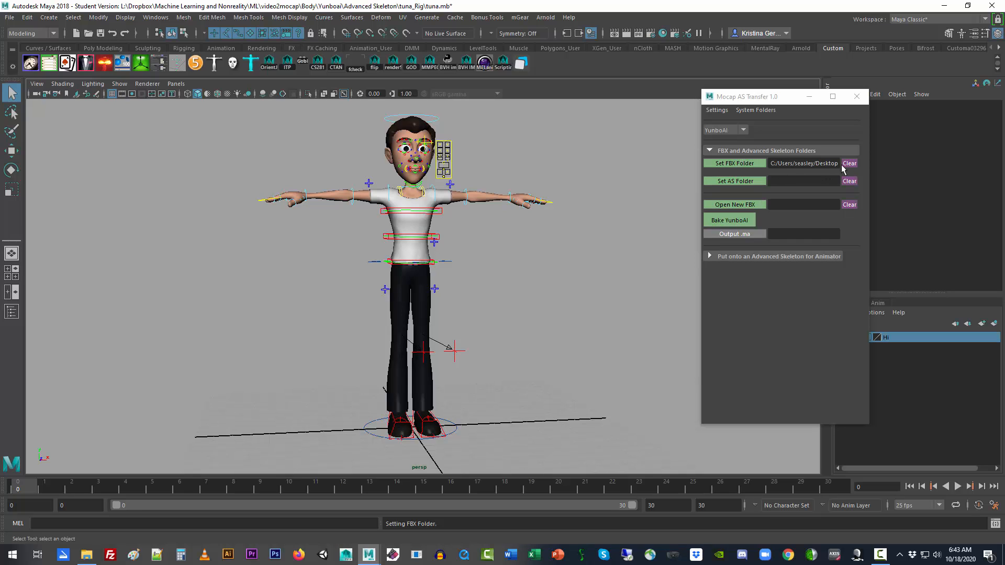
left_click(748, 181)
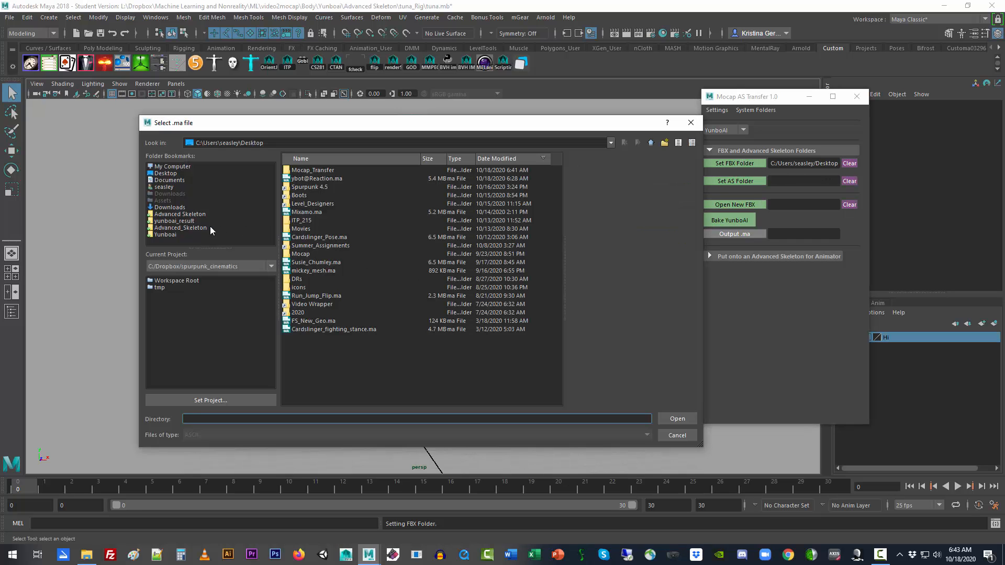
left_click(181, 214)
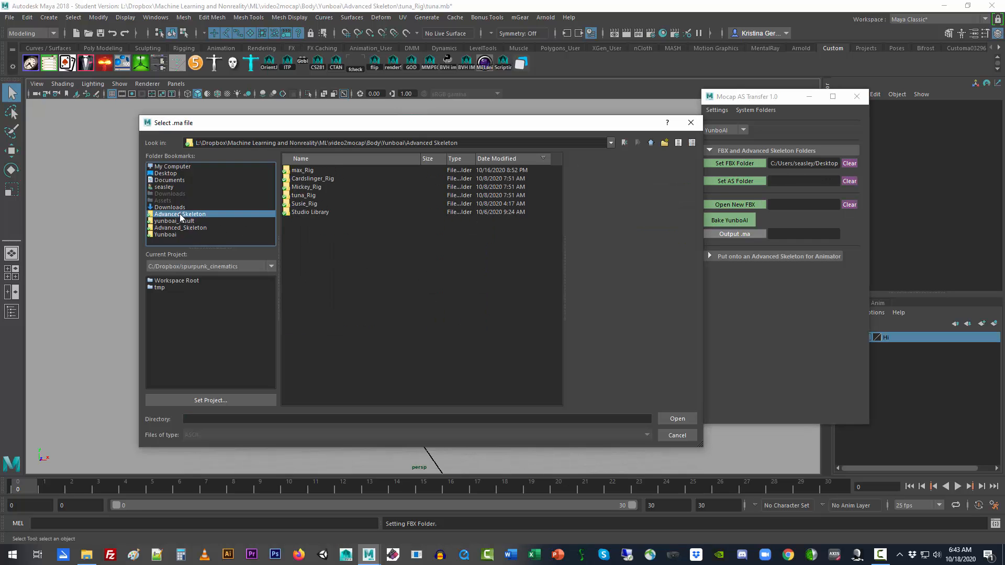
left_click(677, 419)
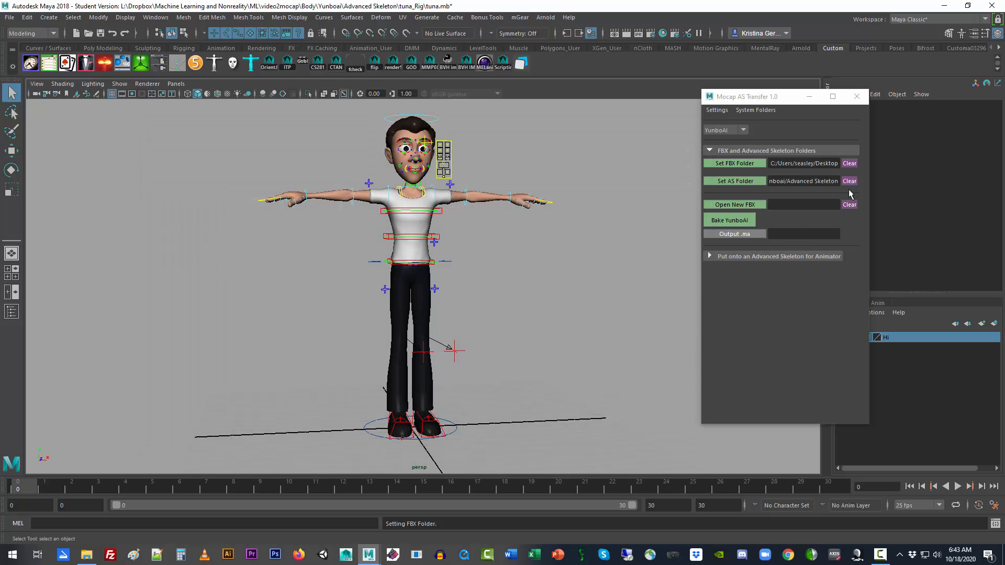
left_click(849, 181)
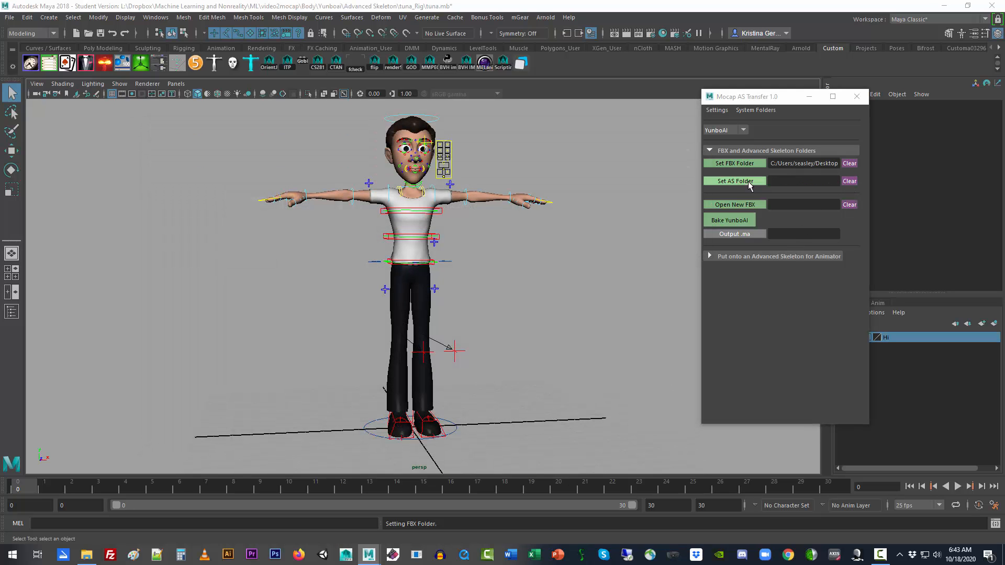
Set the AS folder to the bookmarked Advanced Skeleton folder under Yunboai, and collapse the folder settings
left_click(750, 183)
left_click(185, 218)
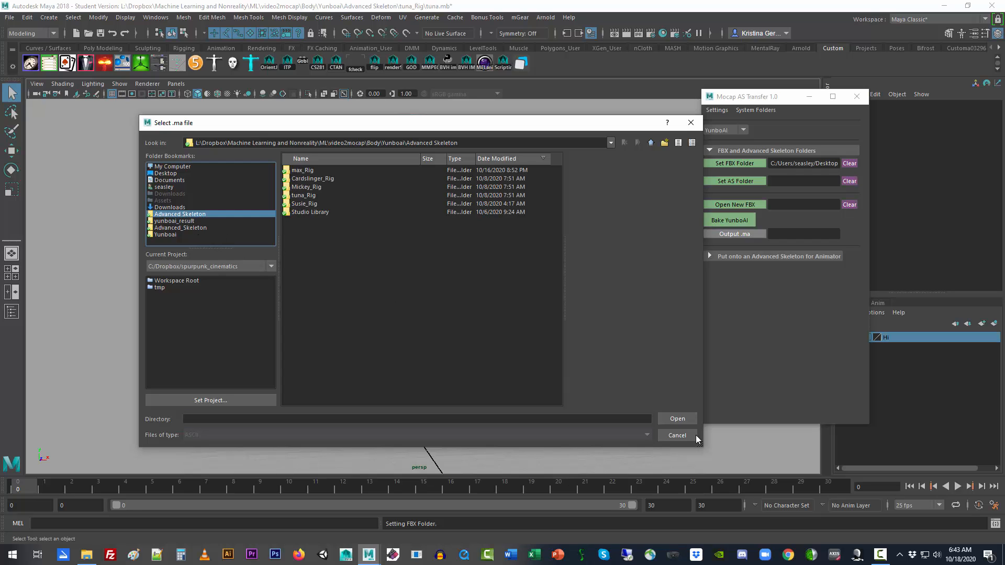
left_click(686, 419)
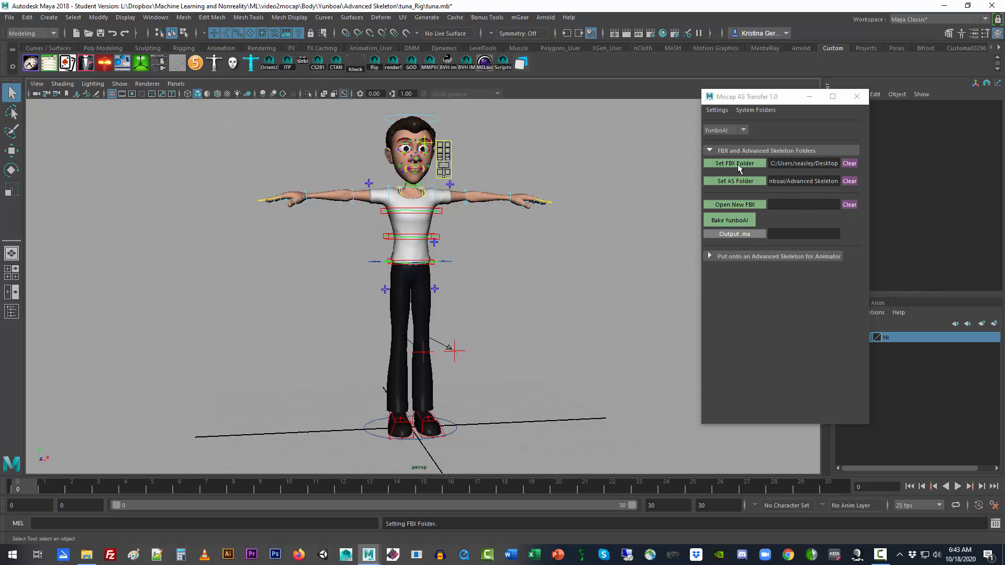
left_click(723, 150)
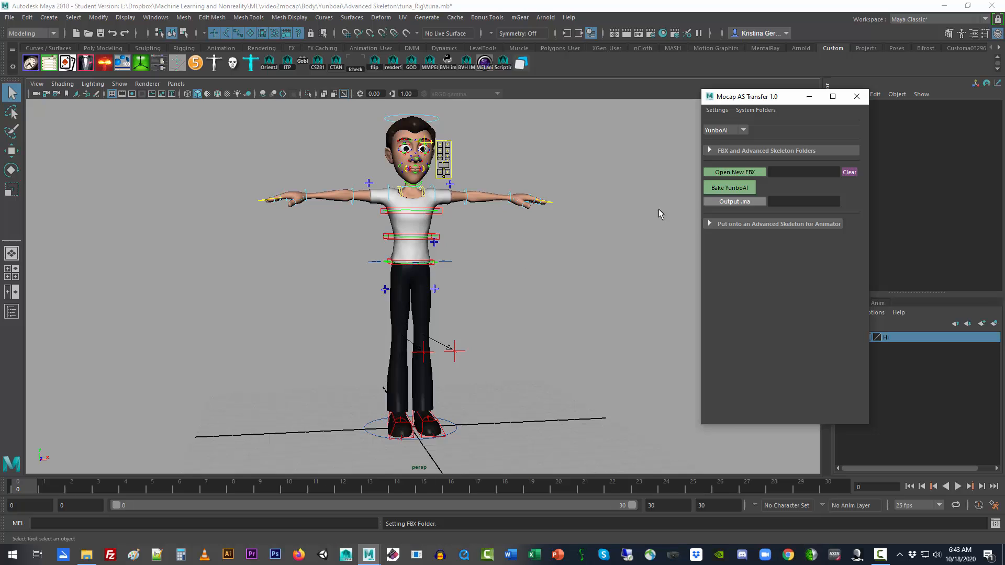
left_click(743, 173)
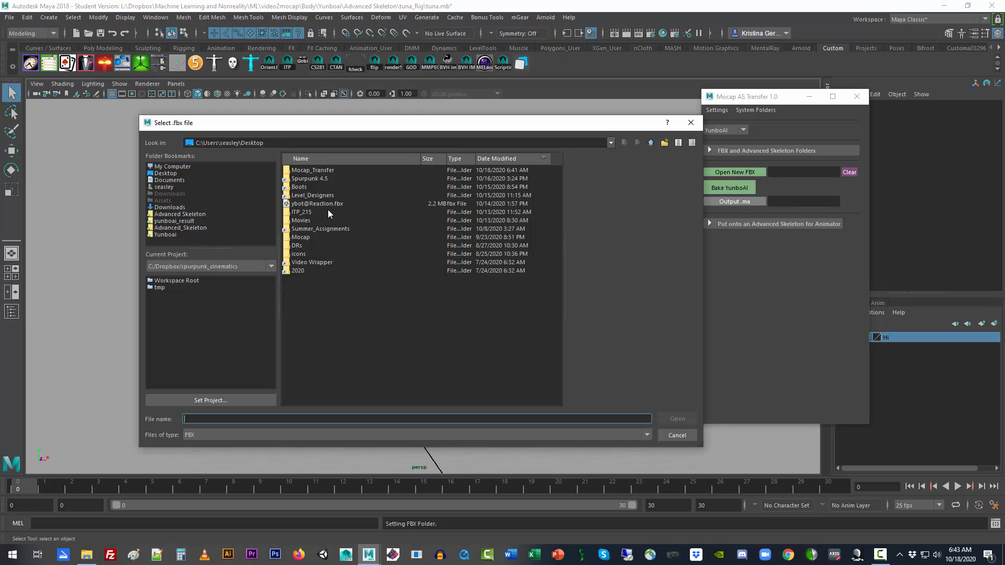
double_click(328, 204)
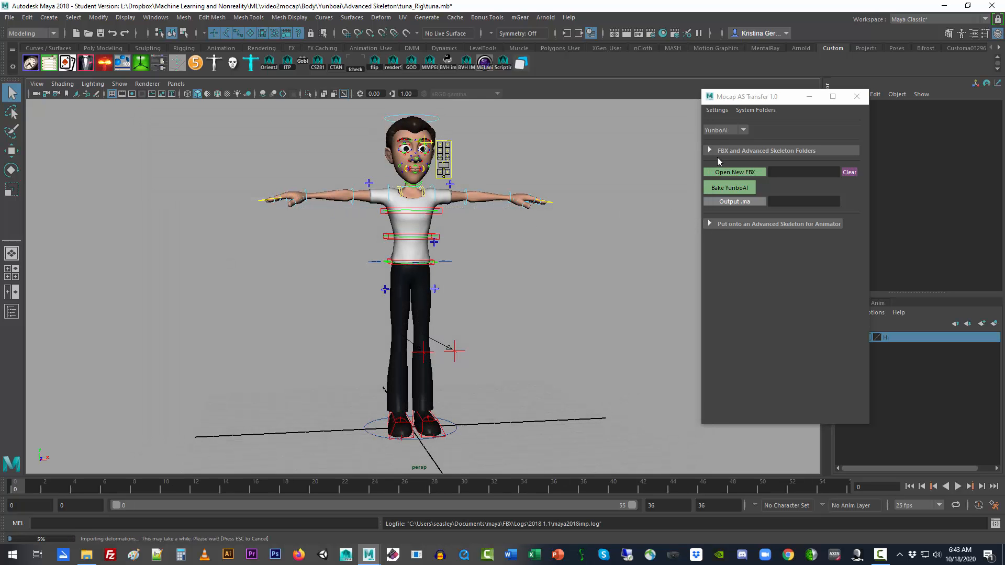
left_click(743, 129)
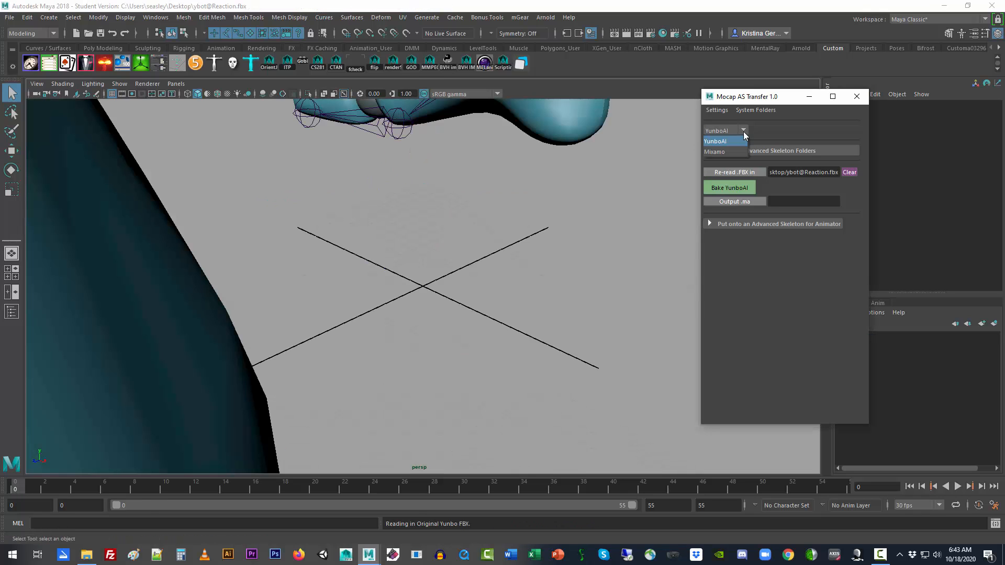
left_click(734, 151)
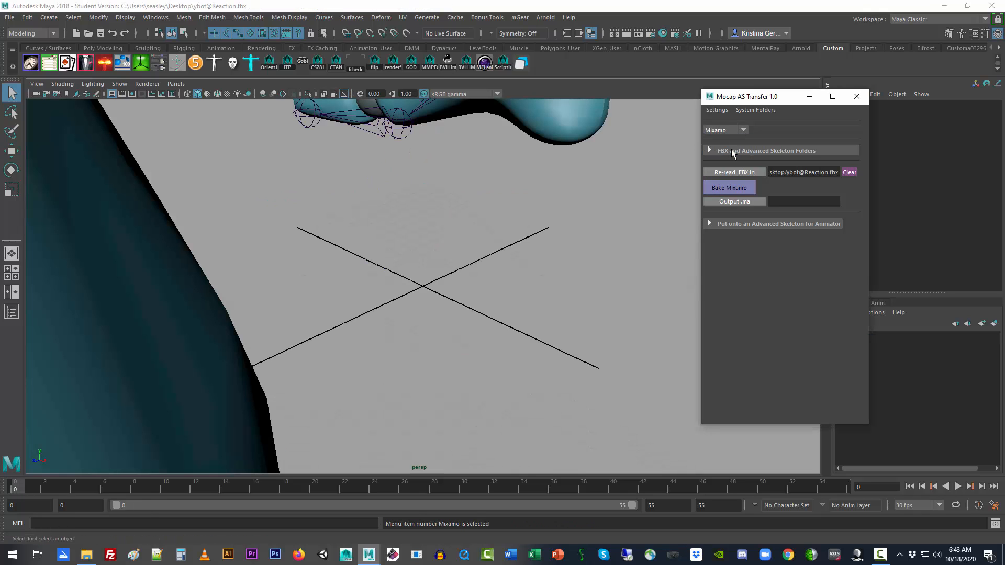
left_click(722, 190)
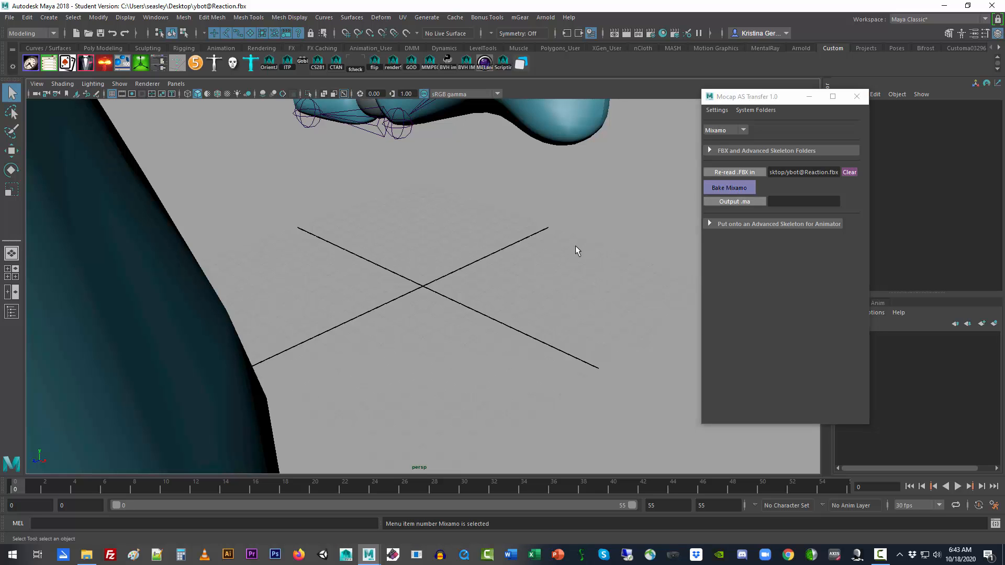
Play back the imported mocap animation, stop it, and view the character from the front
left_click(957, 485)
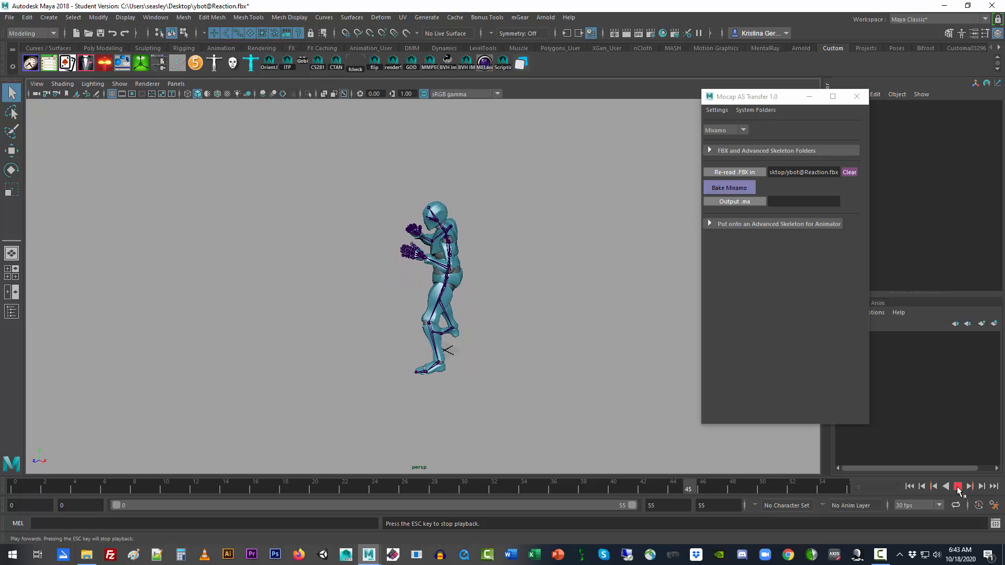
left_click(957, 487)
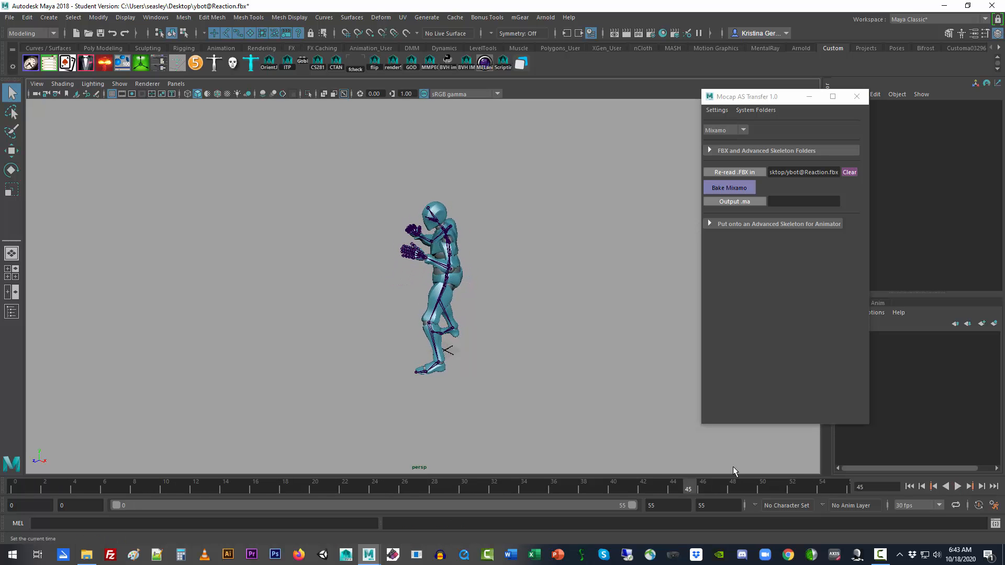
left_click_drag(369, 400, 445, 396, "alt")
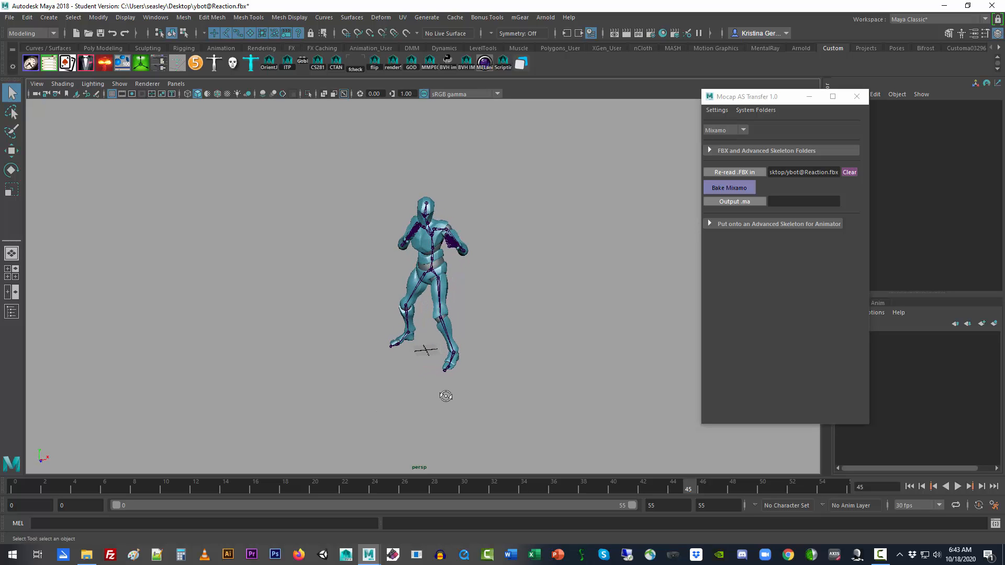
Bake the Mixamo animation and set the start of the playback range to frame -20
left_click(726, 189)
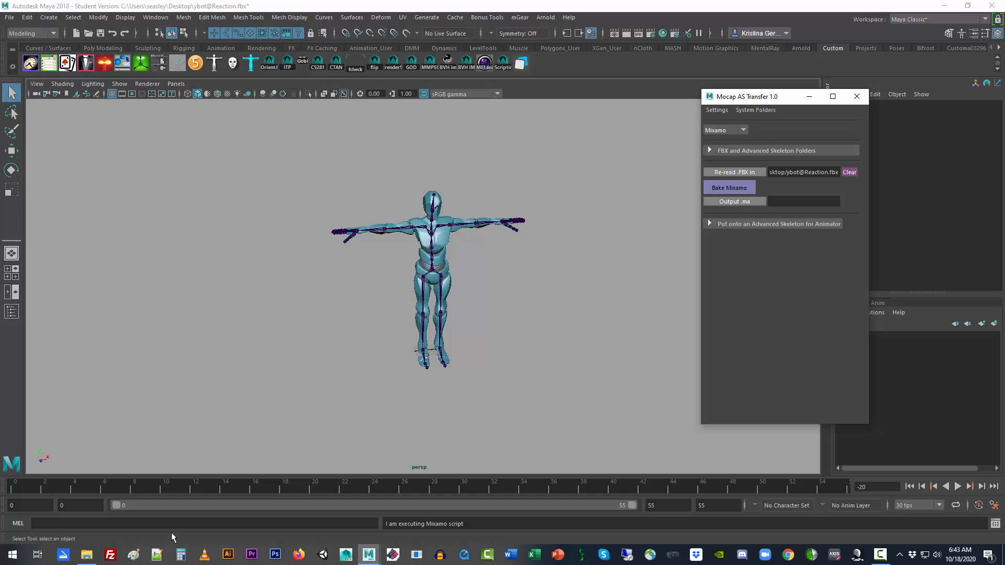
left_click(878, 486)
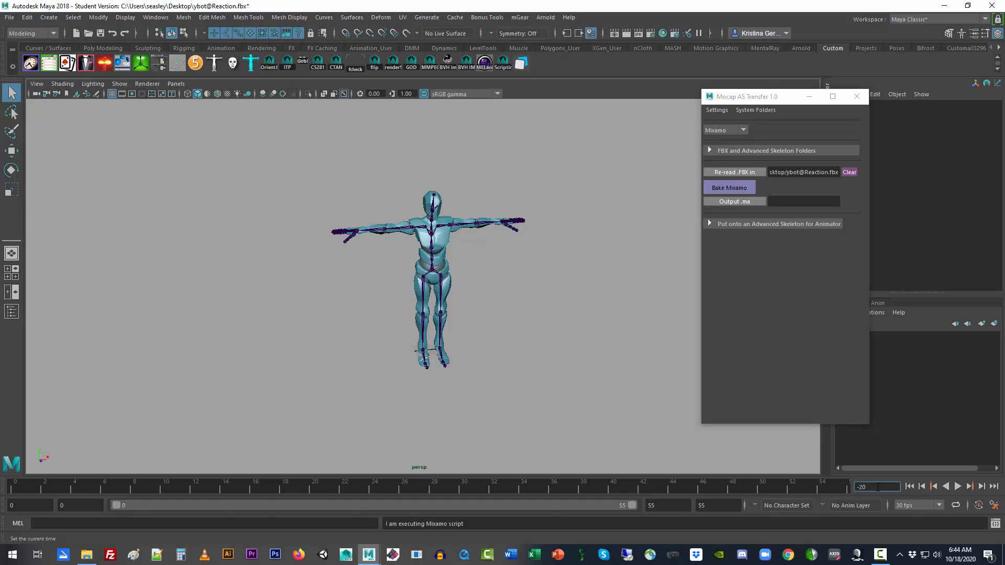
key("Return")
left_click(84, 506)
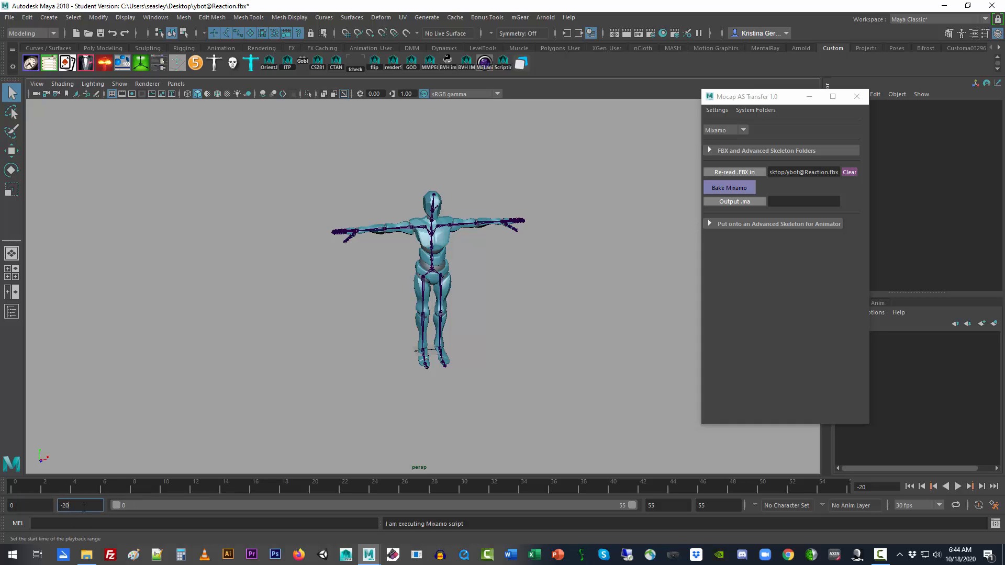
key("Return")
key("alt+v")
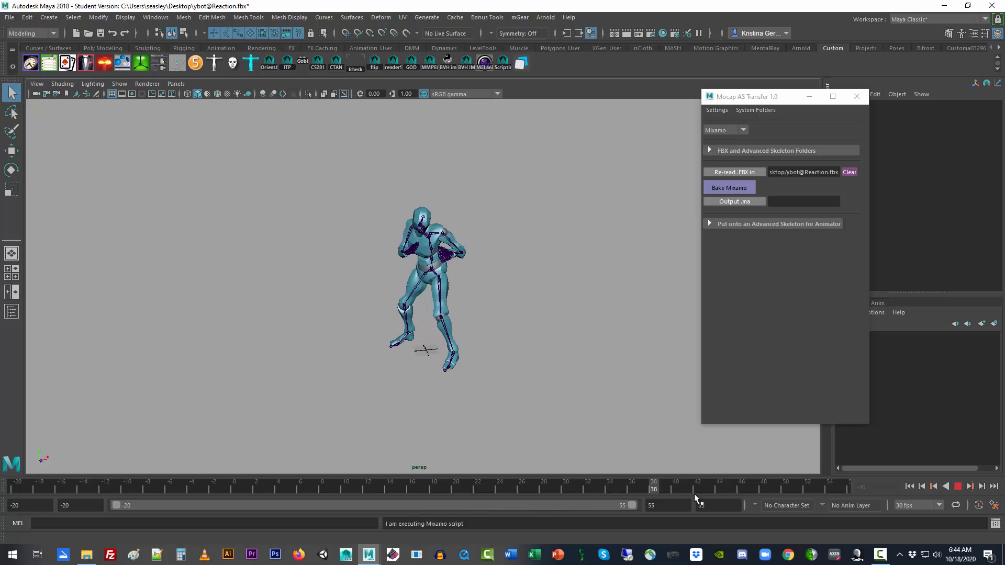
key("alt+v")
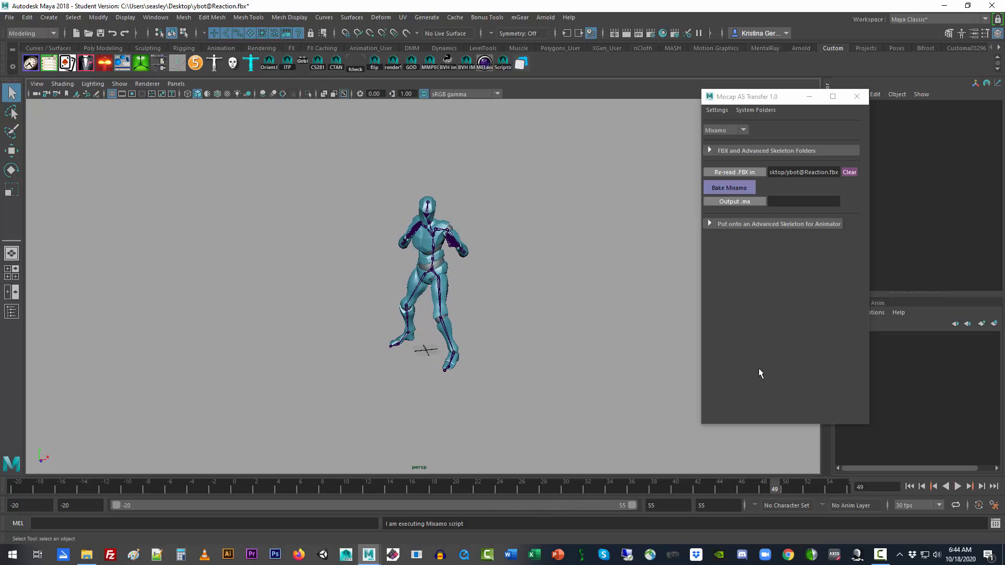
left_click(746, 203)
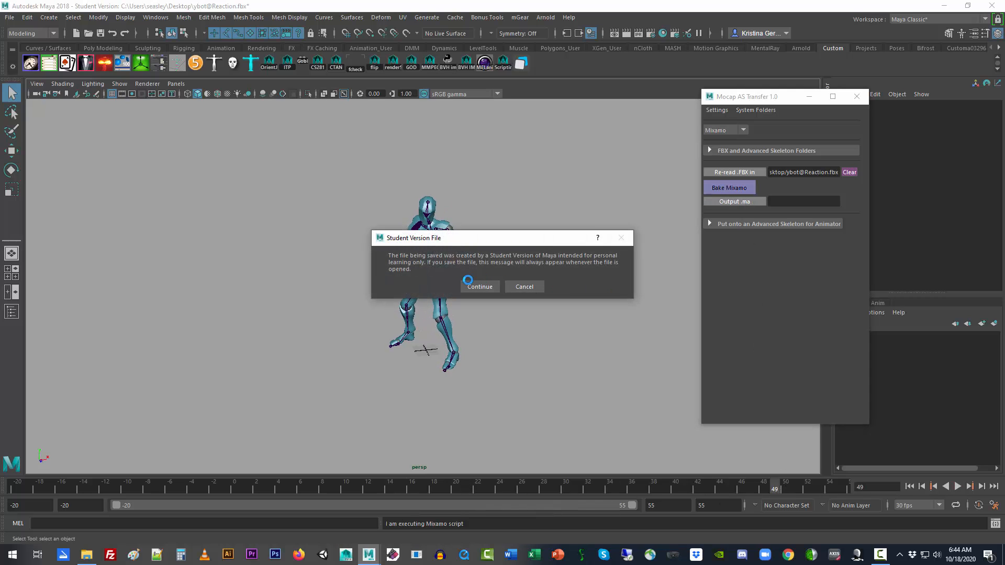
left_click(469, 283)
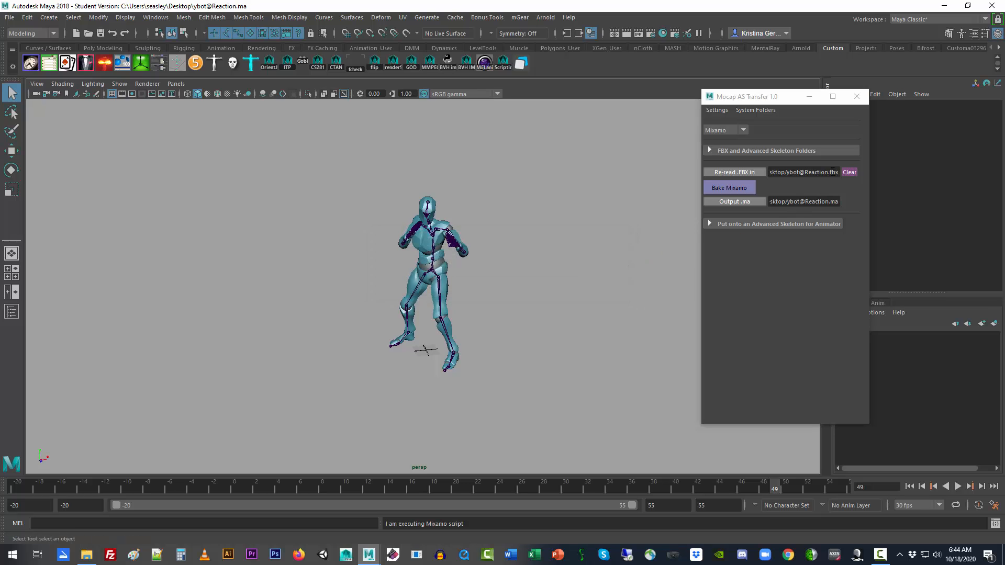
Expand the Advanced Skeleton transfer section and read in the AS rig max_TPose.ma from the max_Rig folder
left_click(712, 224)
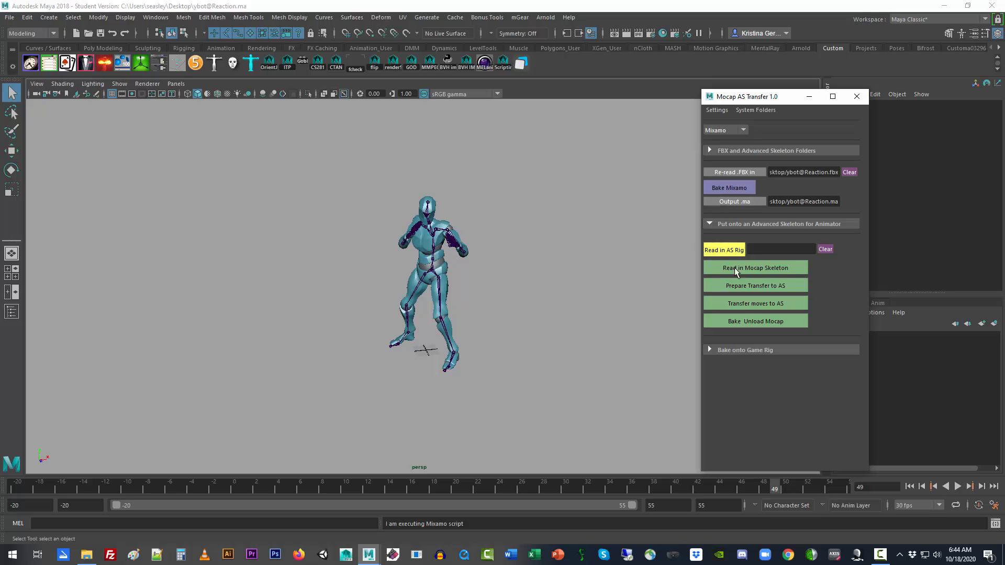
left_click(718, 223)
left_click(724, 223)
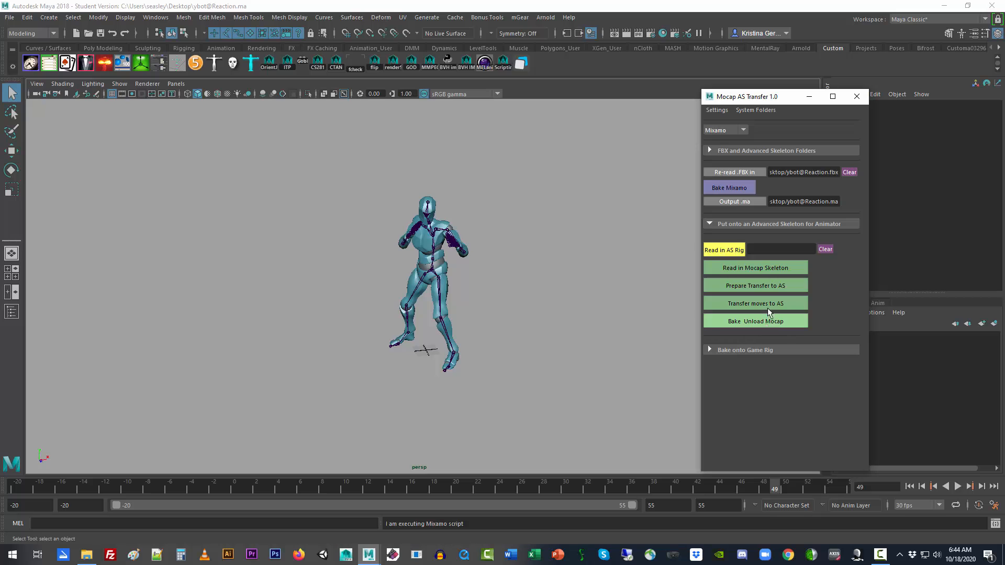
left_click(725, 251)
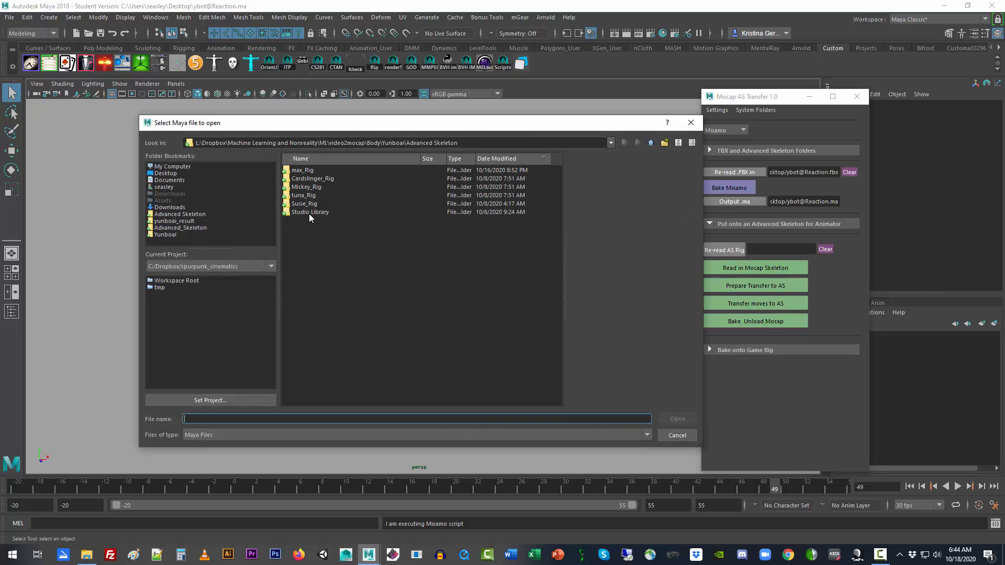
double_click(302, 170)
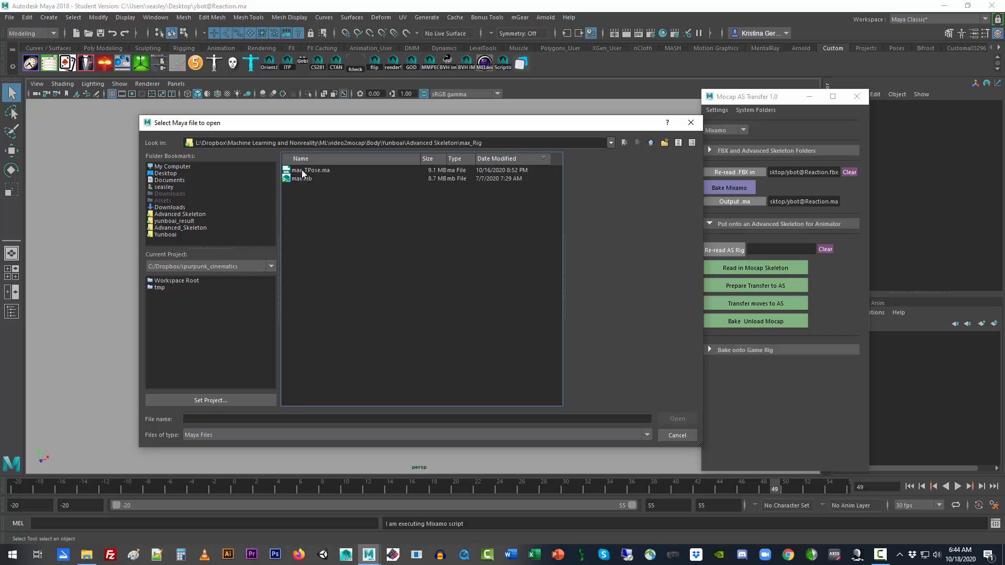
left_click(303, 171)
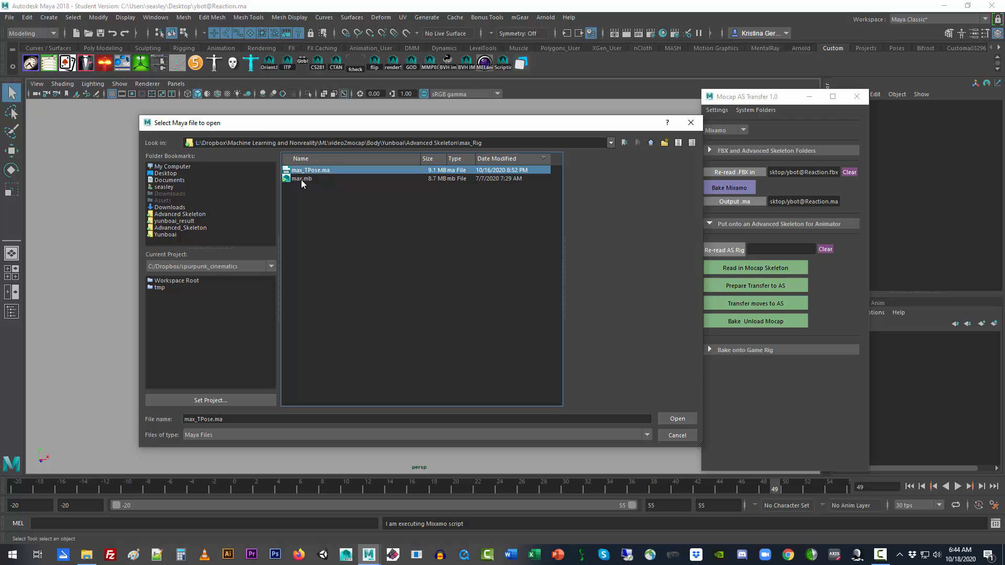
double_click(312, 170)
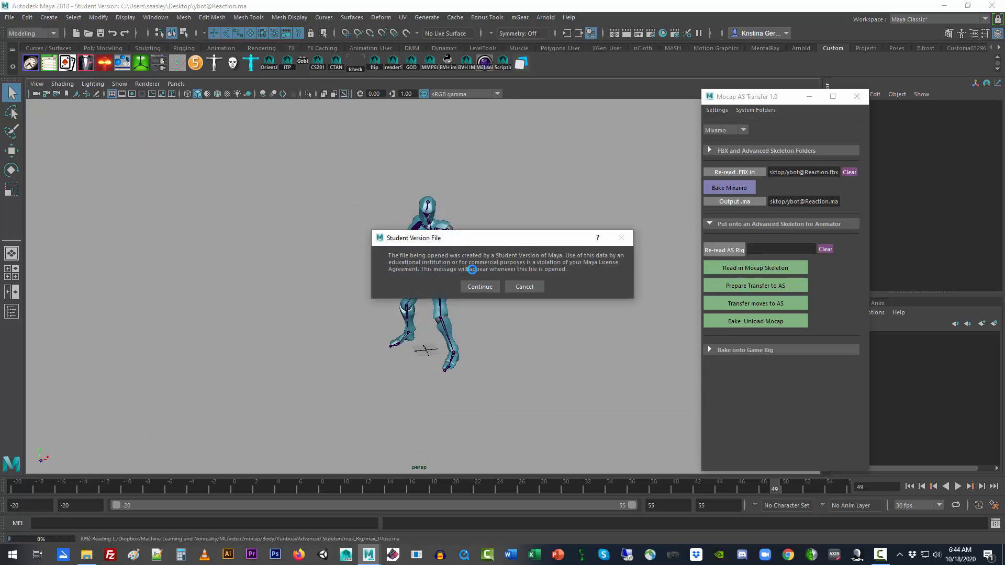
left_click(479, 286)
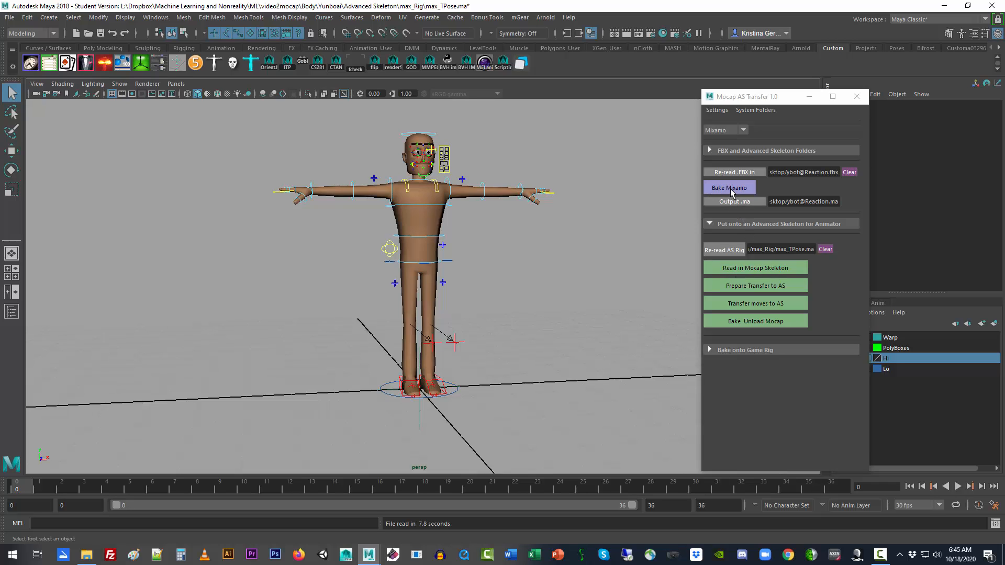
Read in the saved mocap skeleton and set the current time to frame -20
left_click(755, 268)
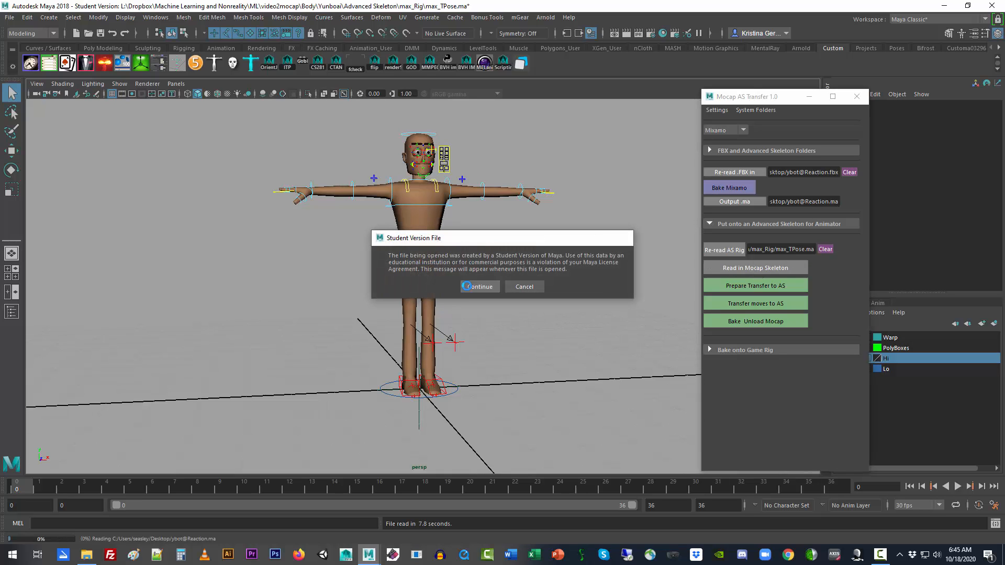
left_click(471, 287)
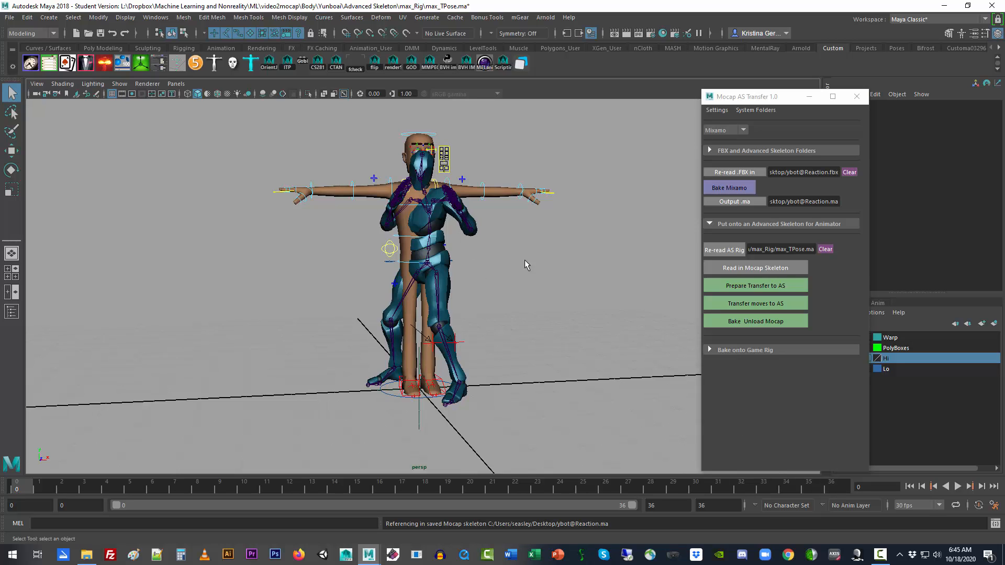
left_click(881, 489)
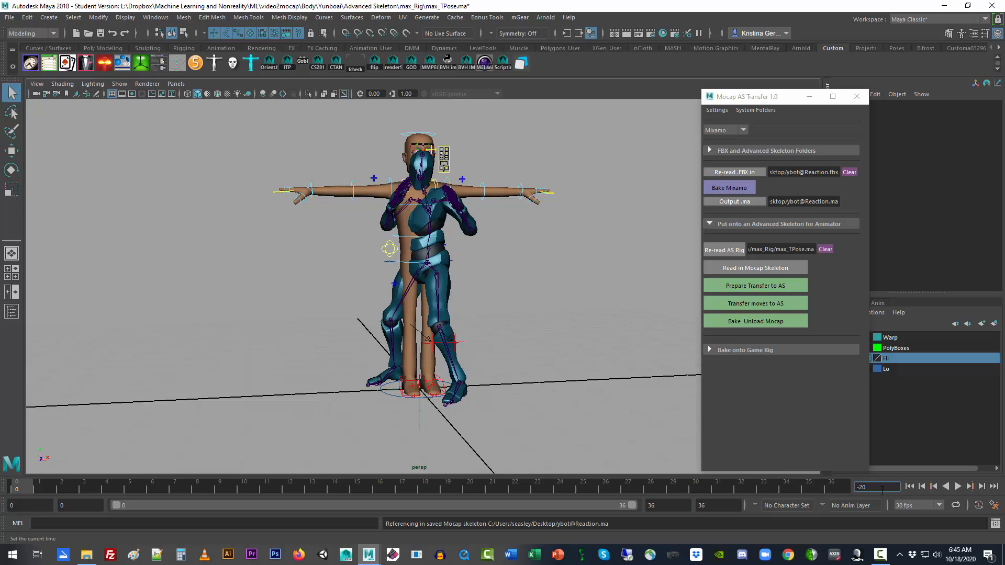
type("-20")
key("Return")
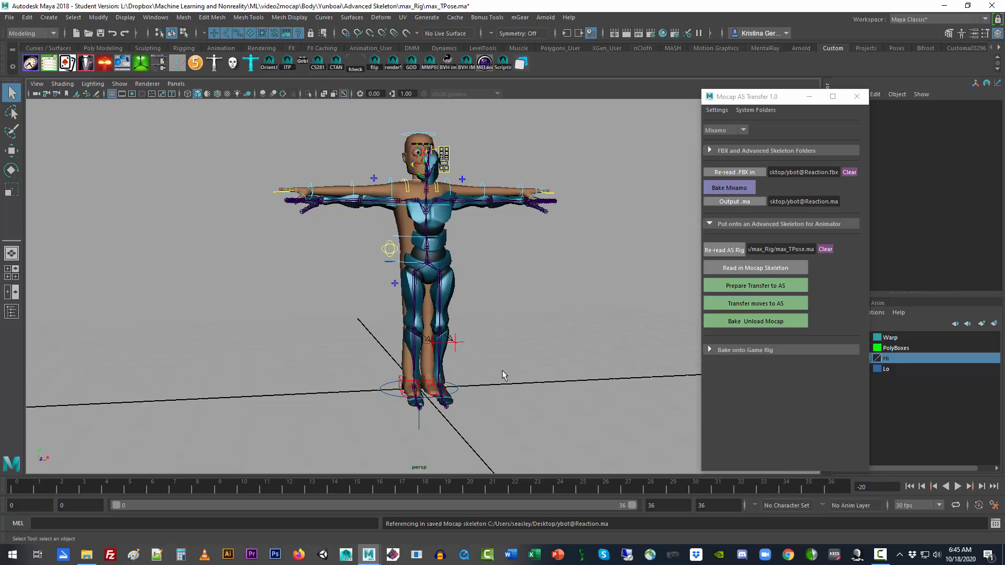
In the front view, move the rig's Main control about 0.196 in X and -0.228 in Y to line up with the mocap skeleton
left_click(475, 393)
key("space")
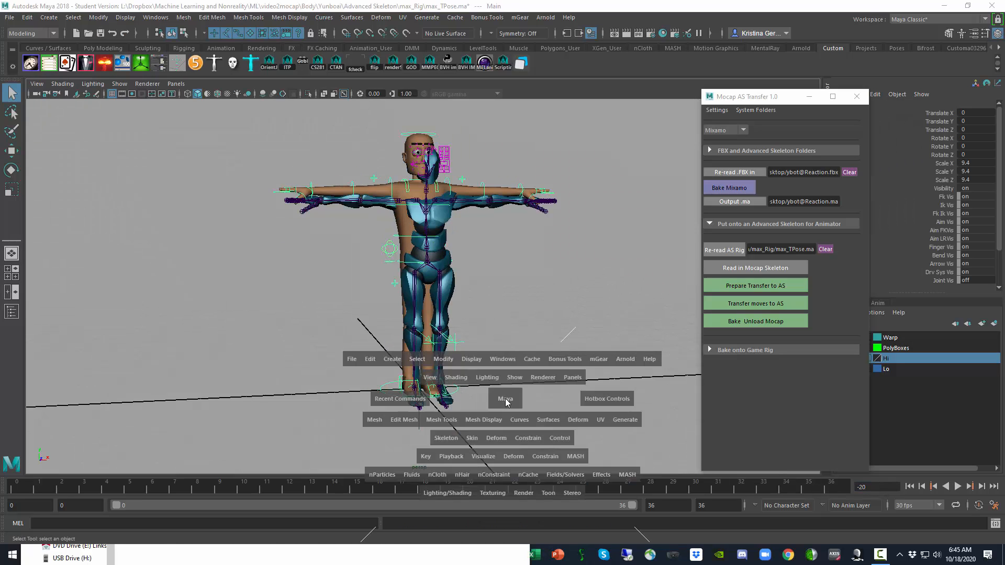
key("f")
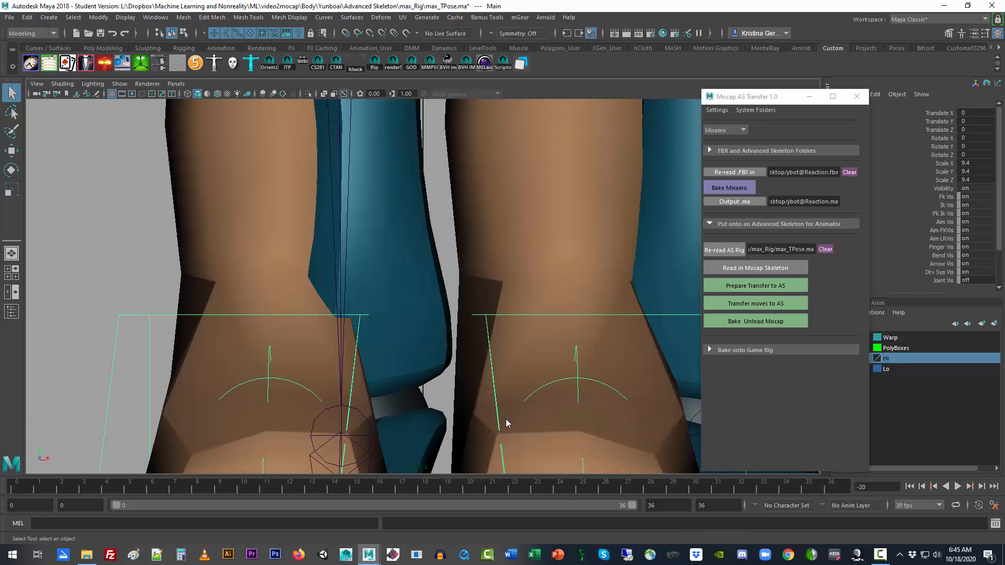
key("a")
key("w")
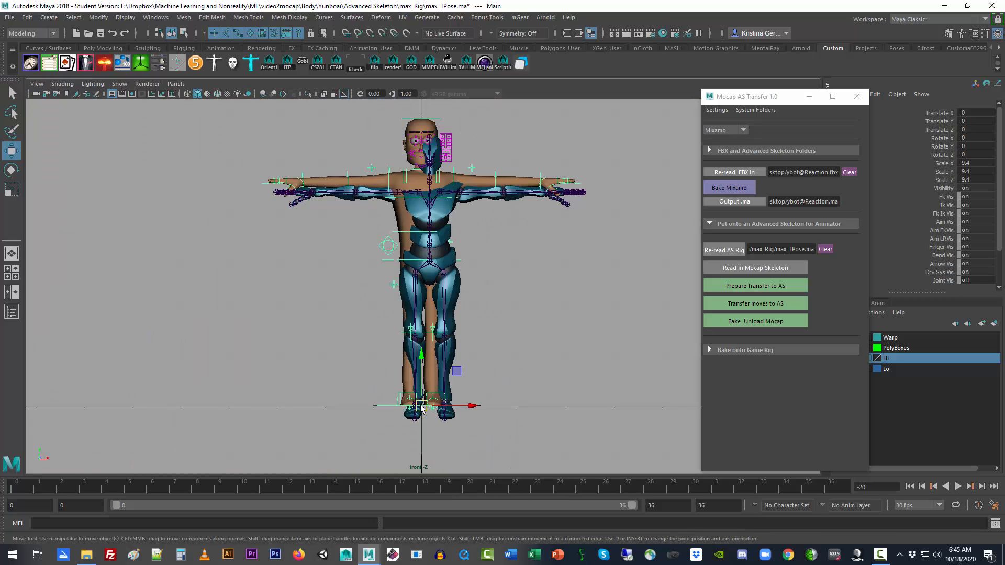
left_click_drag(422, 409, 475, 415)
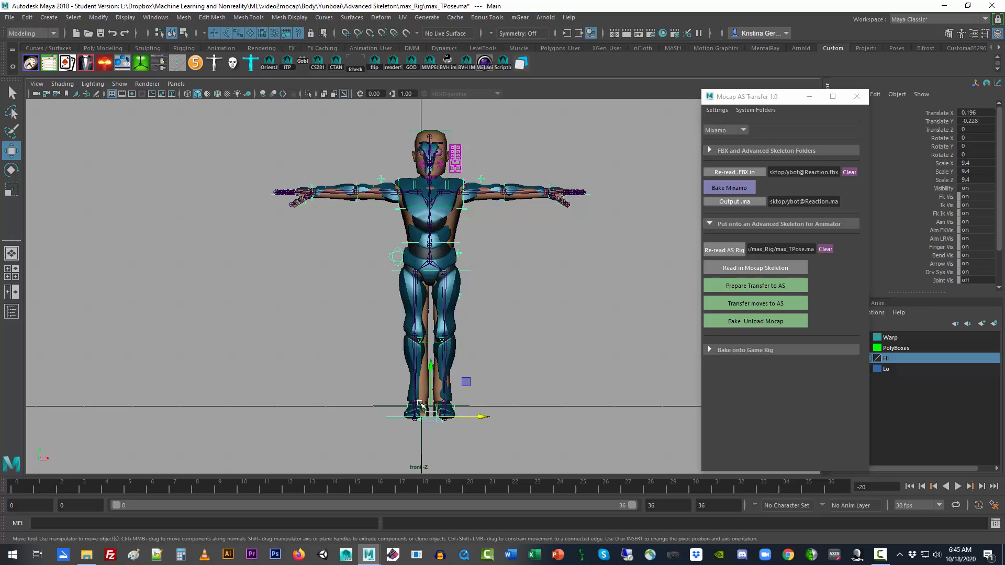
Prepare the transfer to AS and move the moCapMatcher and Picker windows away from the transfer tool and character
left_click(795, 288)
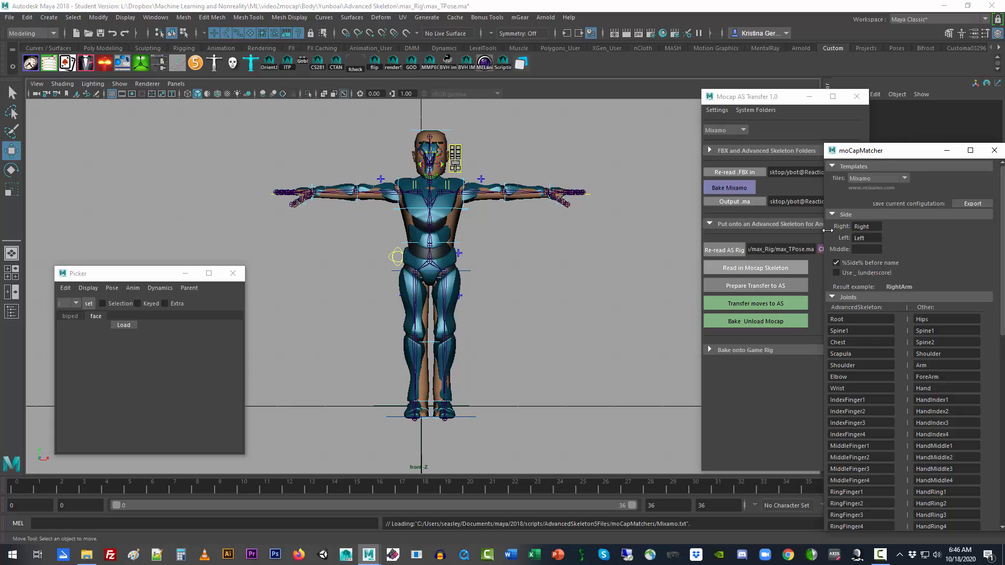
left_click_drag(887, 151, 909, 151)
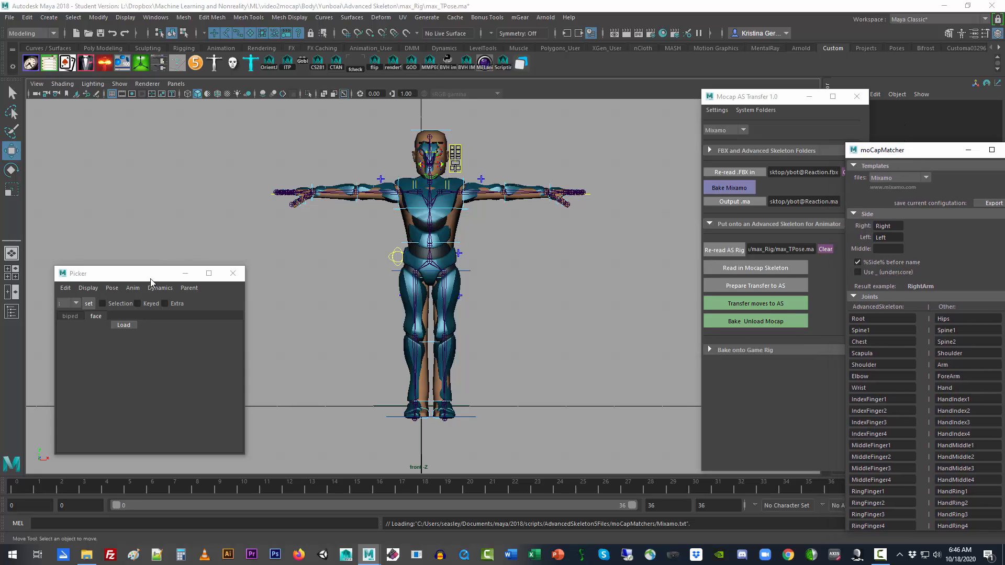
left_click_drag(151, 282, 120, 284)
Transfer the moves to the AS rig, bake and unload the mocap, and scrub the animation to frame 35
left_click(758, 305)
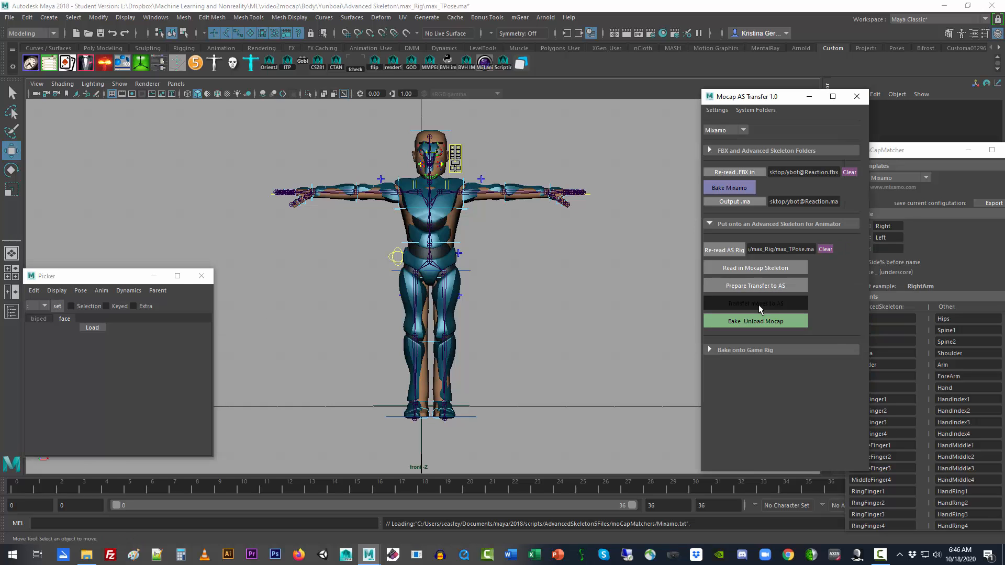
left_click(756, 323)
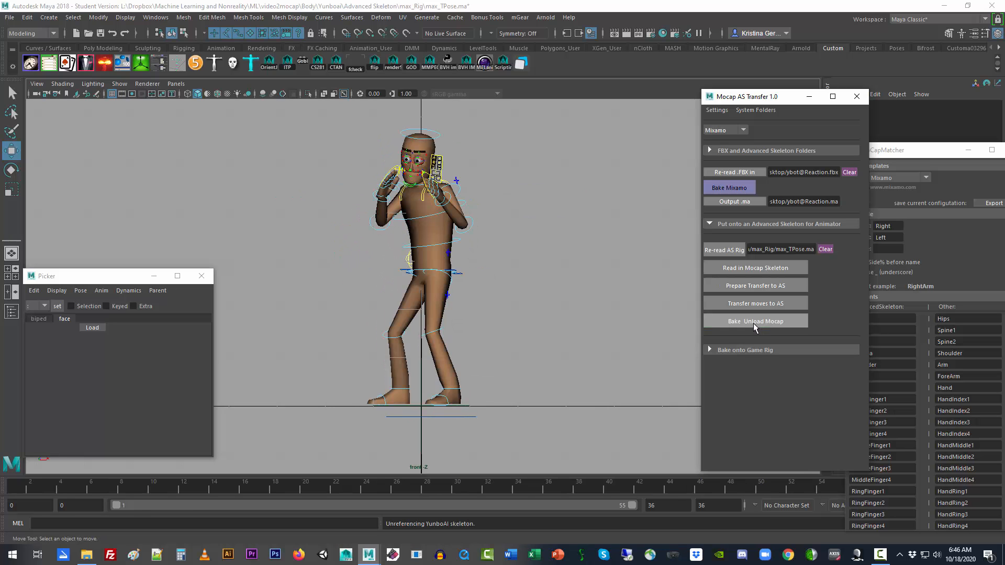
left_click_drag(60, 488, 533, 488)
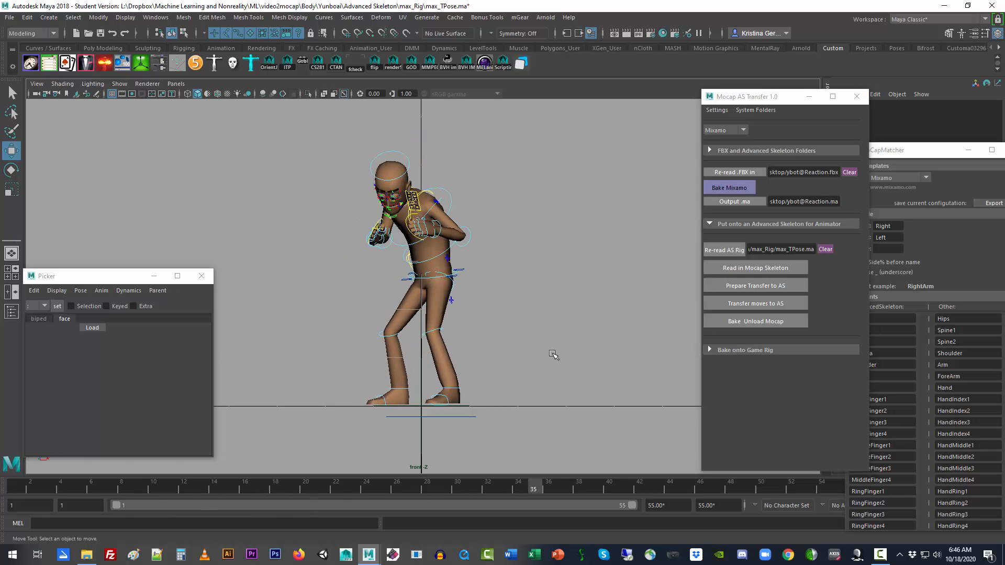
Open the Outliner, clear the windows off the Channel Box, and inspect the keys on the FK head and chest controls
key("shift+o")
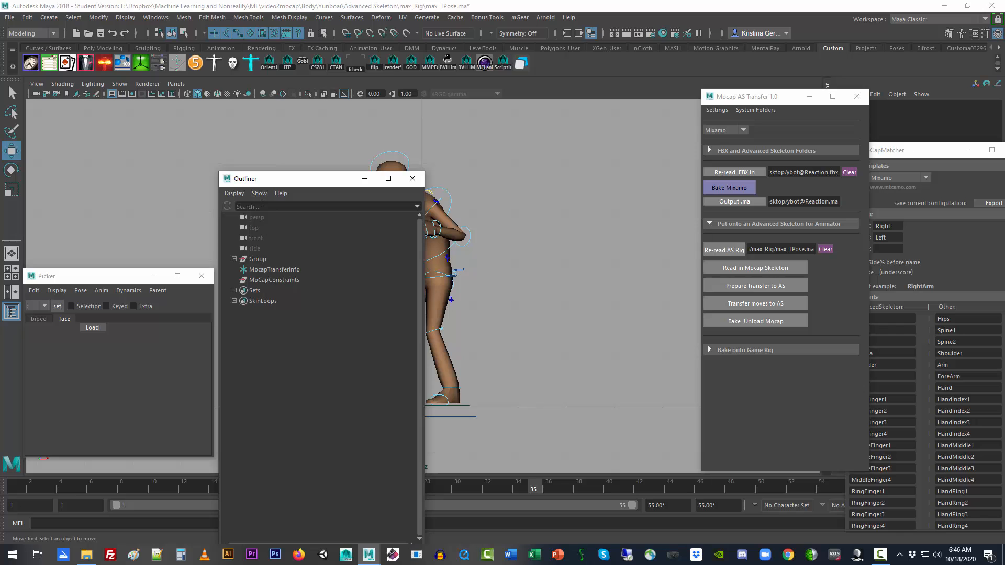
left_click_drag(251, 179, 149, 111)
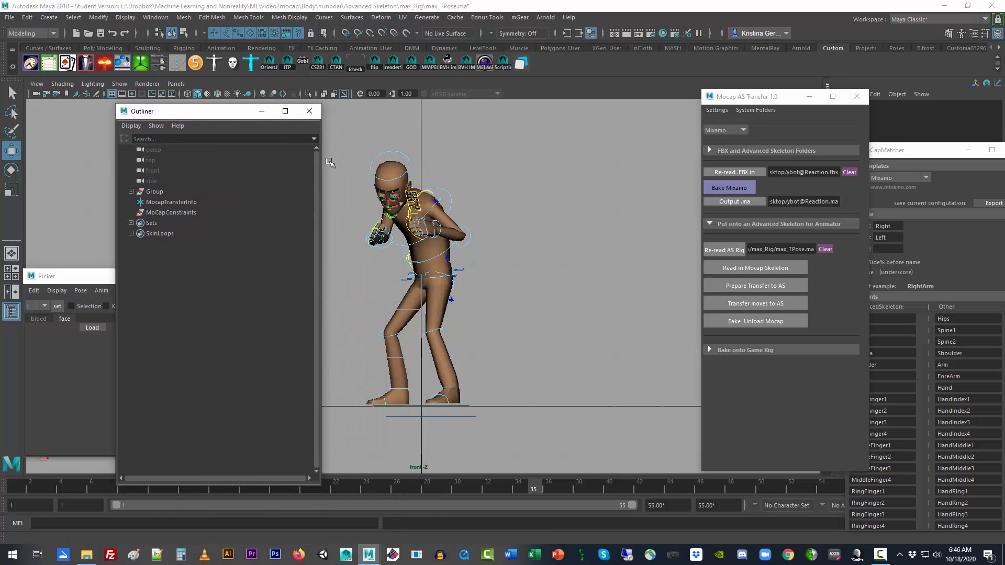
left_click(386, 156)
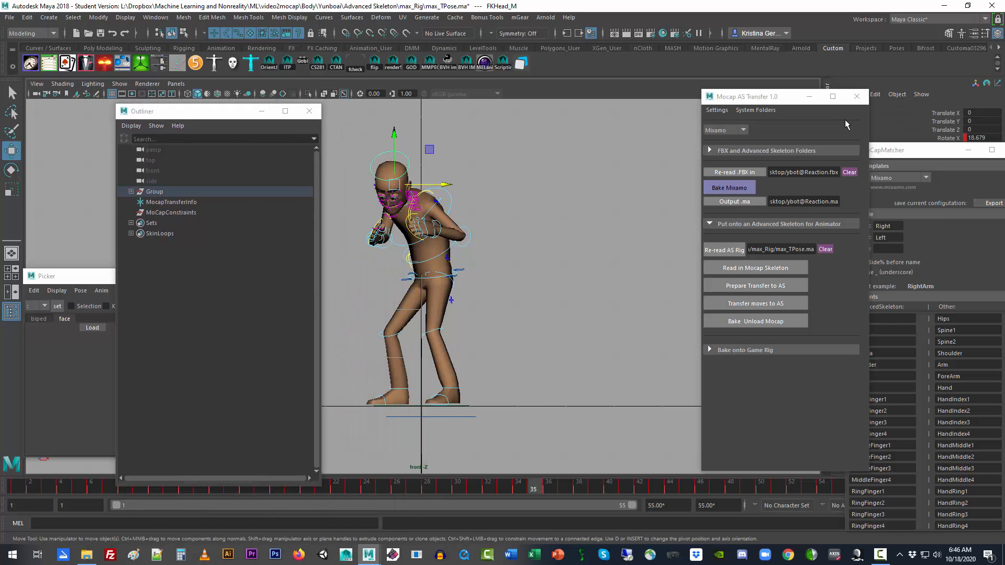
left_click_drag(801, 97, 700, 101)
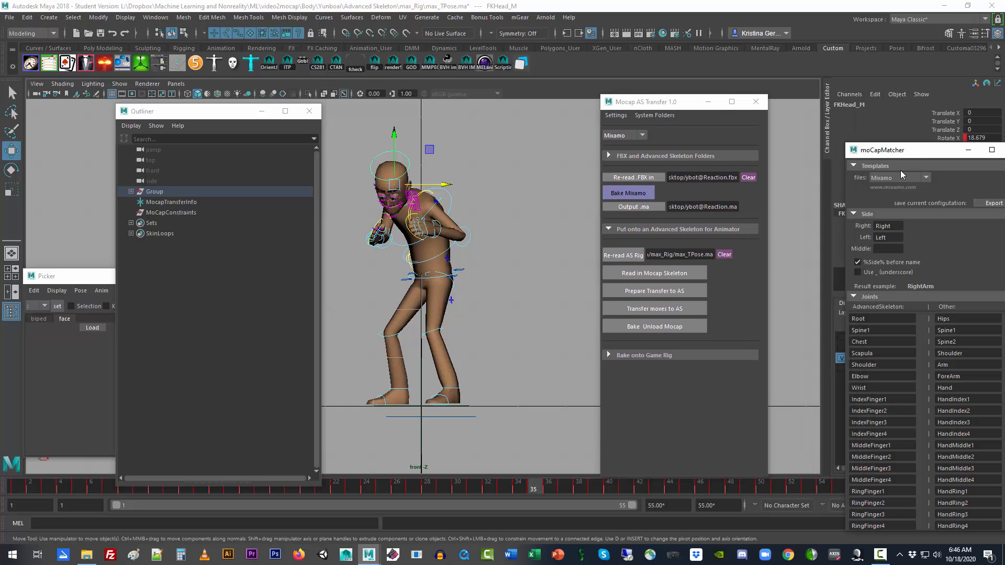
left_click_drag(900, 150, 866, 278)
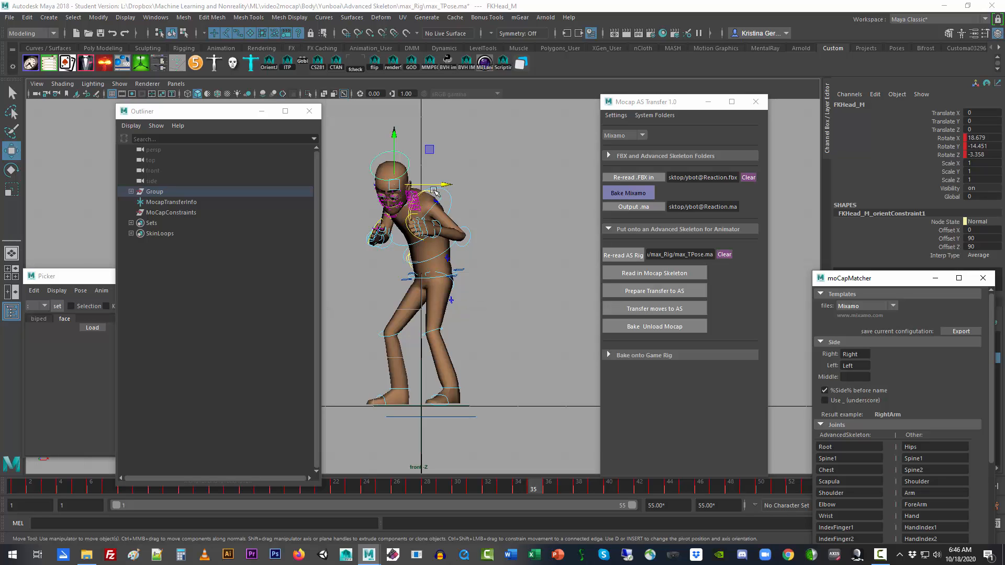
left_click(451, 197)
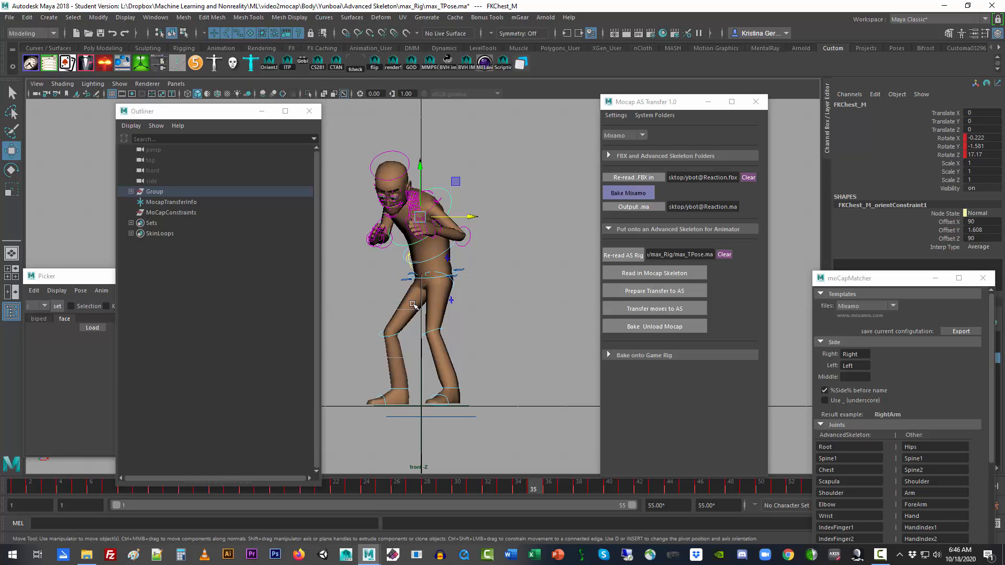
left_click(437, 257)
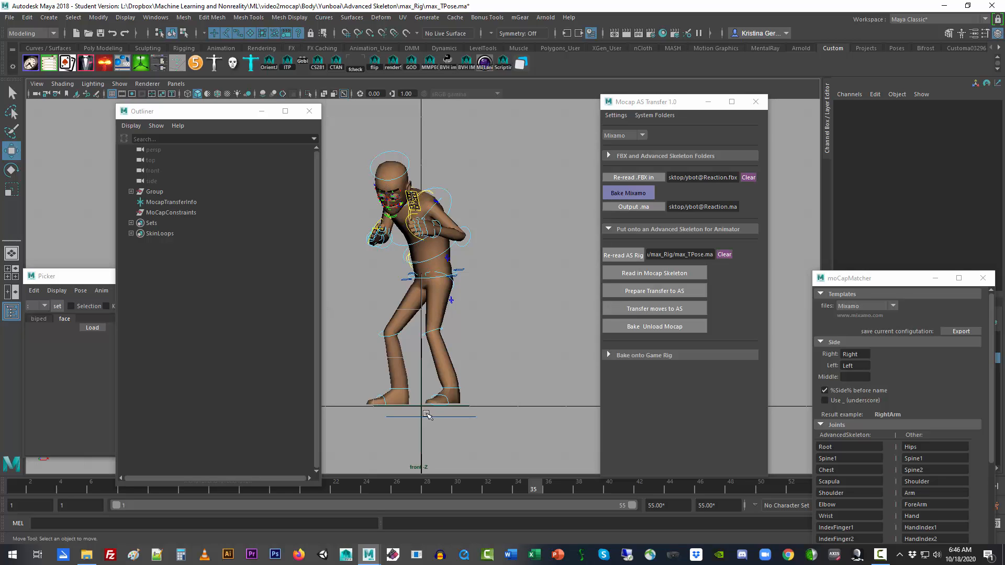
Expand the Bake onto Game Rig section and examine the fully expanded Group hierarchy in the Outliner
left_click(608, 354)
left_click_drag(661, 102, 666, 46)
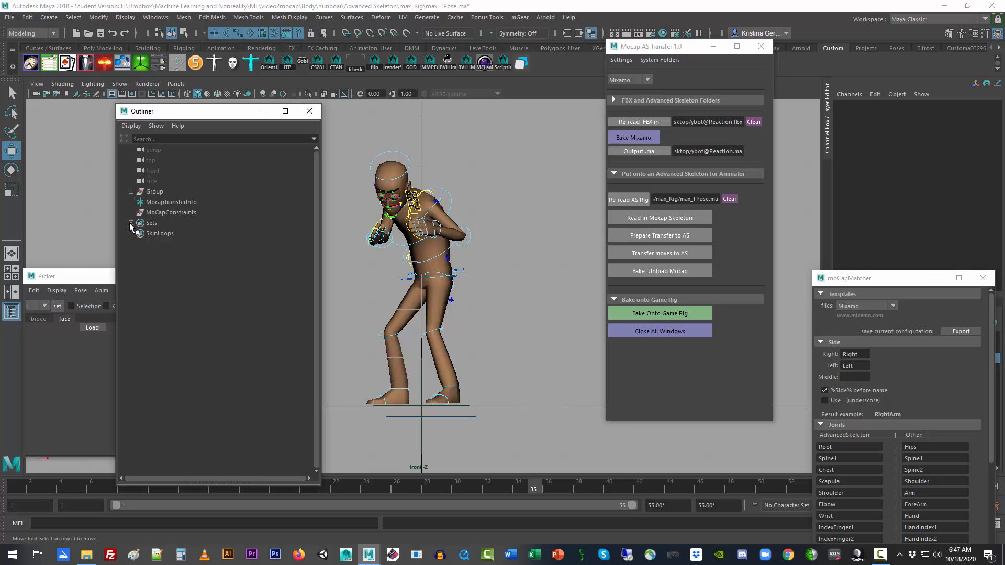
left_click(131, 191, "shift")
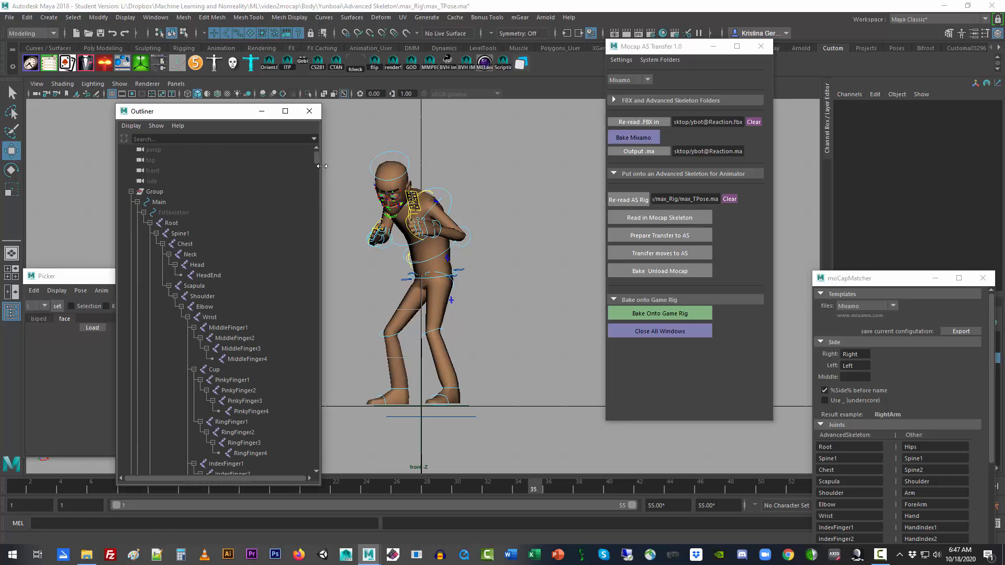
left_click_drag(316, 158, 323, 194)
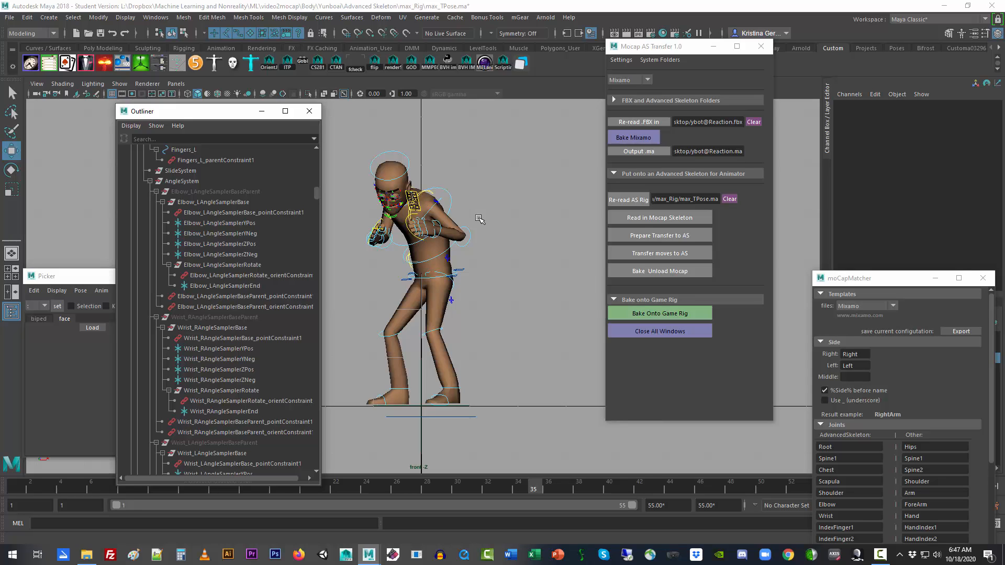
Bake the animated character onto the game rig, accepting its conversion to a single joint chain
left_click(664, 315)
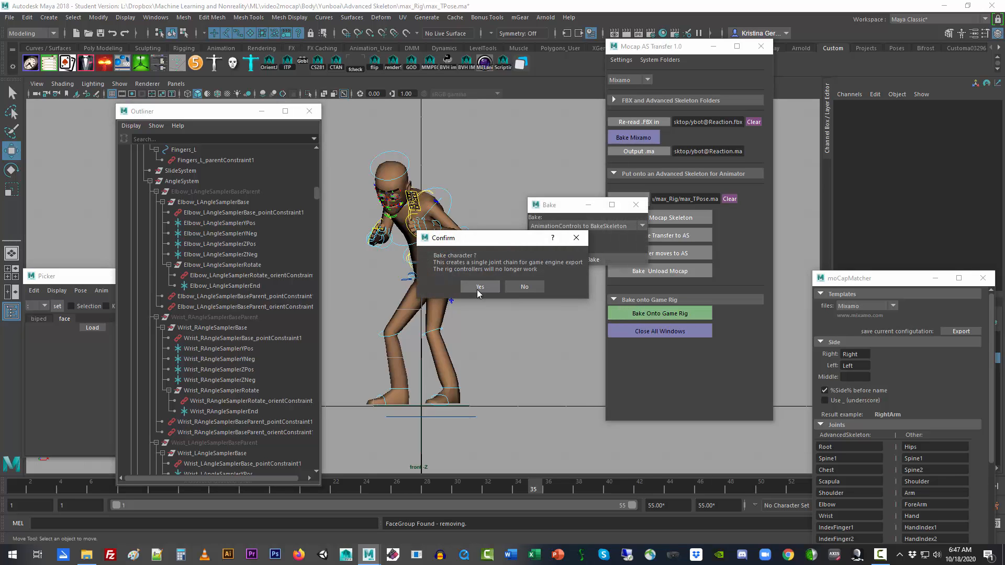
left_click(477, 289)
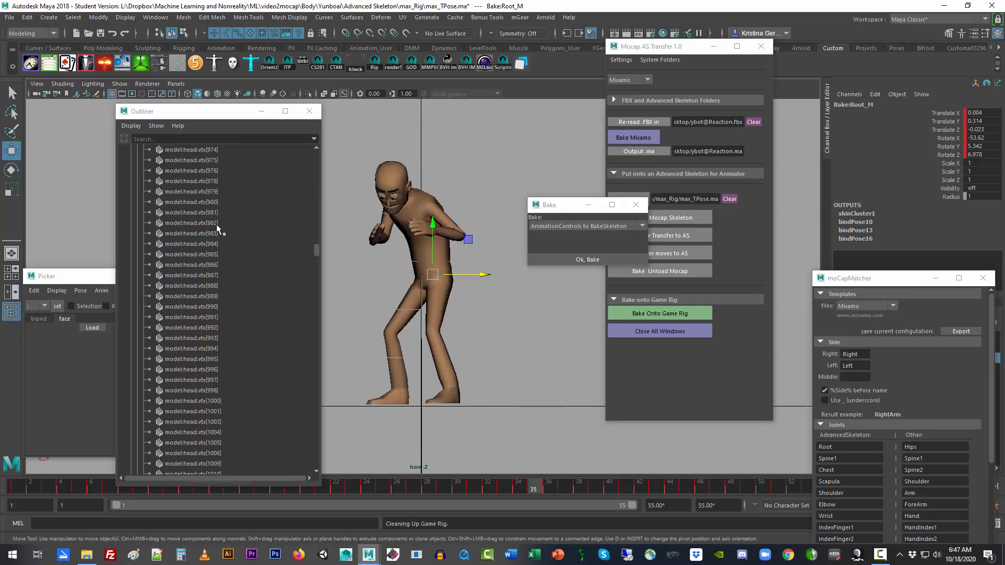
Examine the baked game rig in the Outliner, checking the meshes under model:geo and the joint hierarchy under Bake:transform1
left_click_drag(316, 248, 312, 149)
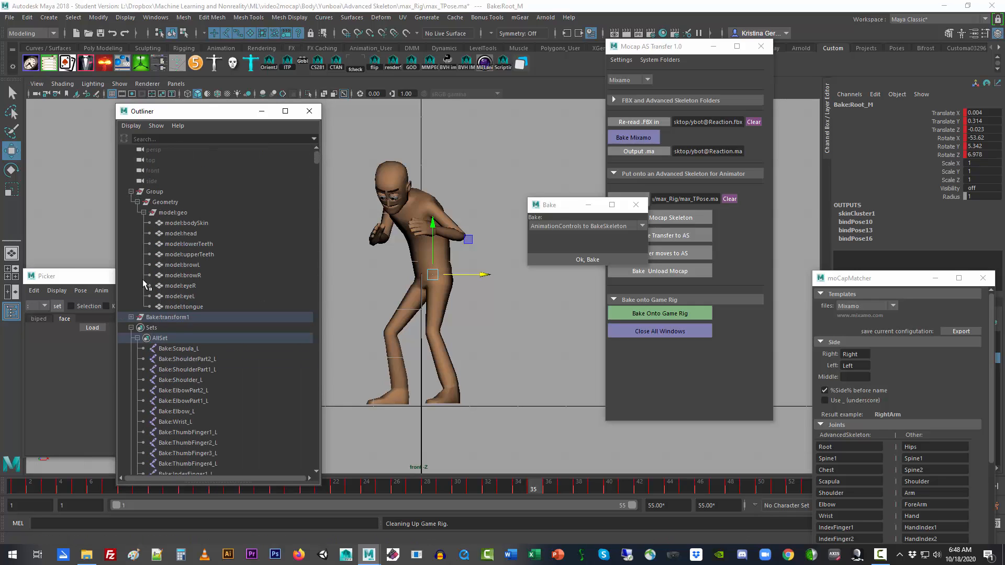
left_click(131, 327)
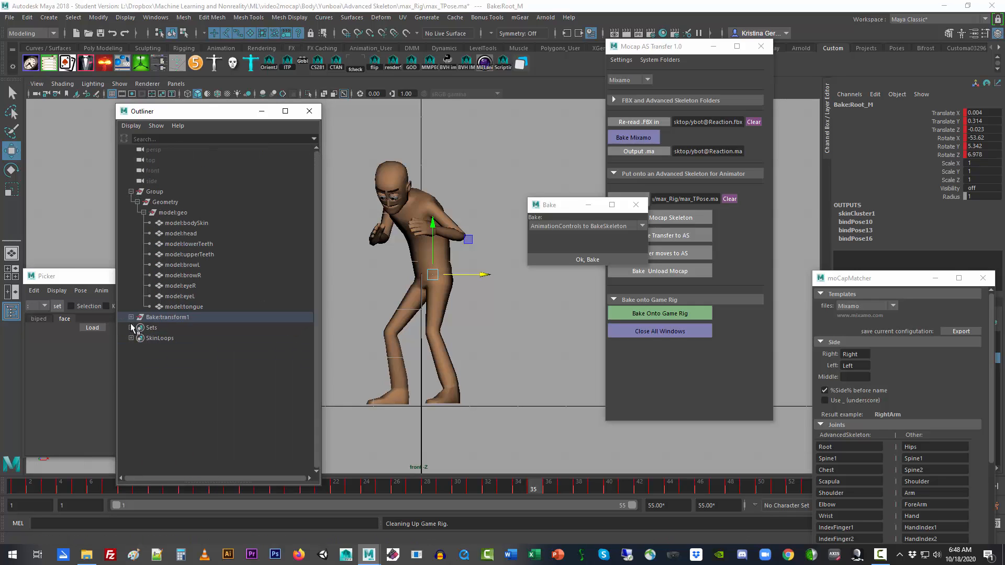
left_click(131, 191)
left_click(131, 192)
left_click_drag(181, 223, 192, 311)
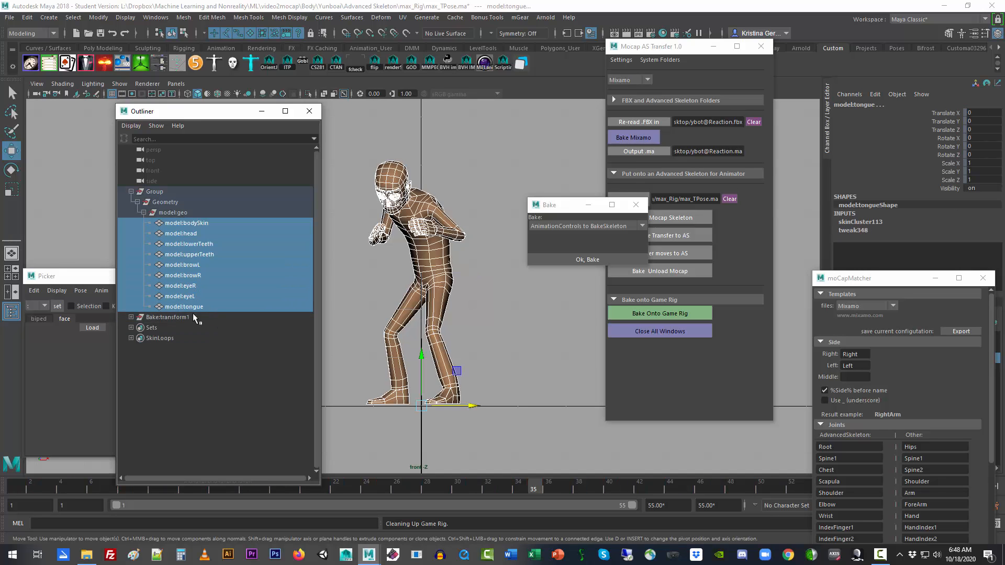
left_click(131, 317)
left_click(137, 328, "shift")
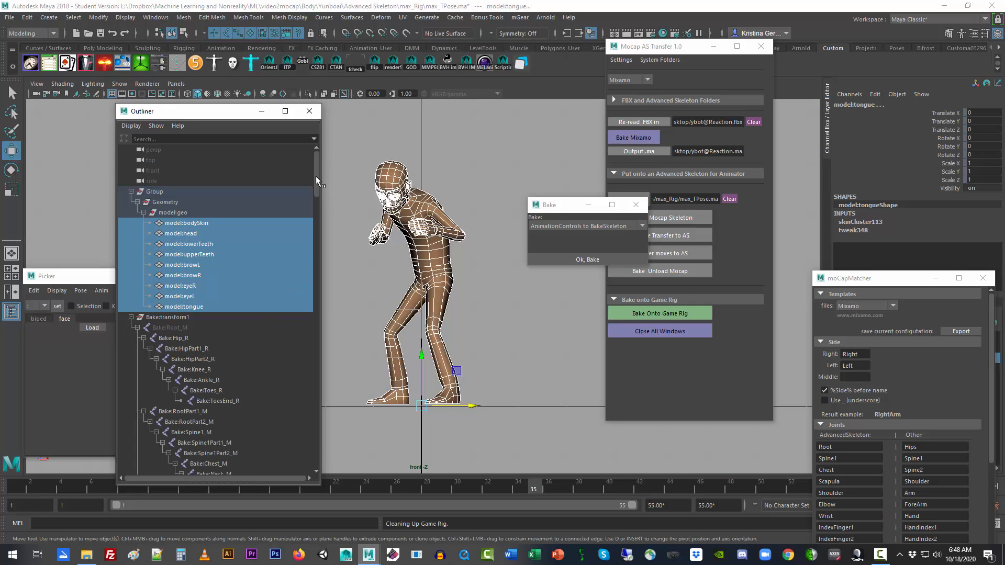
left_click_drag(315, 175, 347, 139)
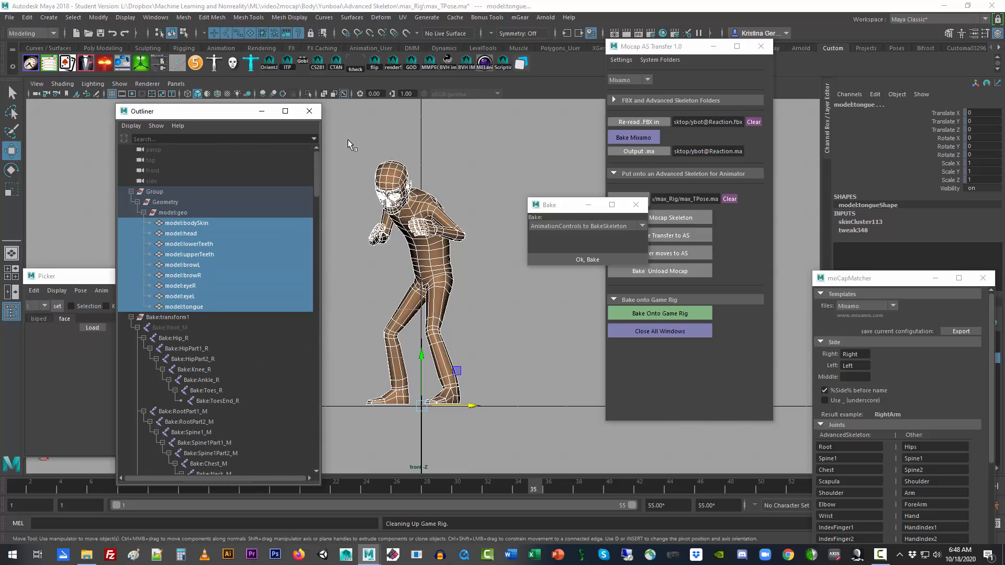
Close the Outliner, moCapMatcher, Bake and Picker windows, and play back the baked animation
left_click(309, 111)
left_click(456, 161)
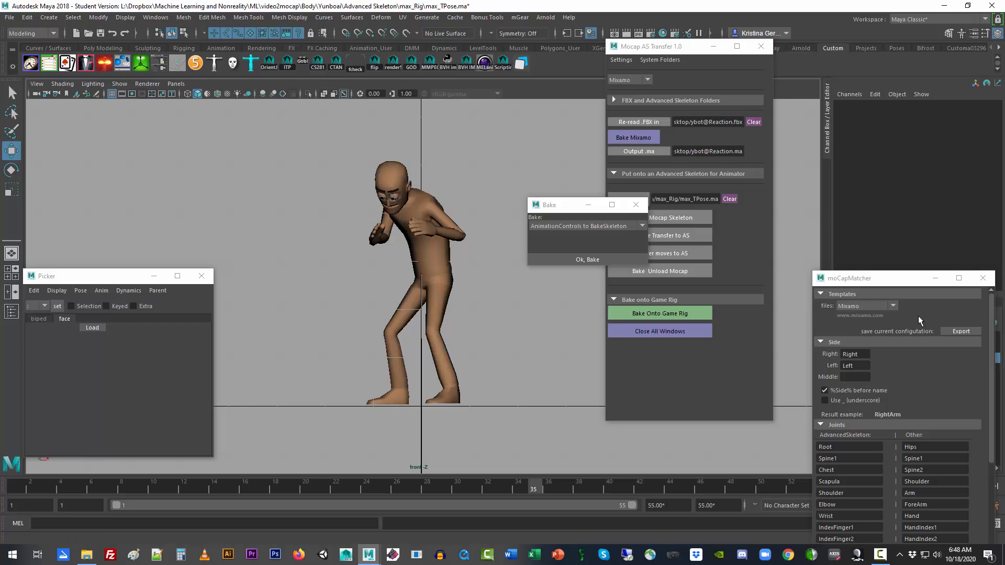
left_click(982, 278)
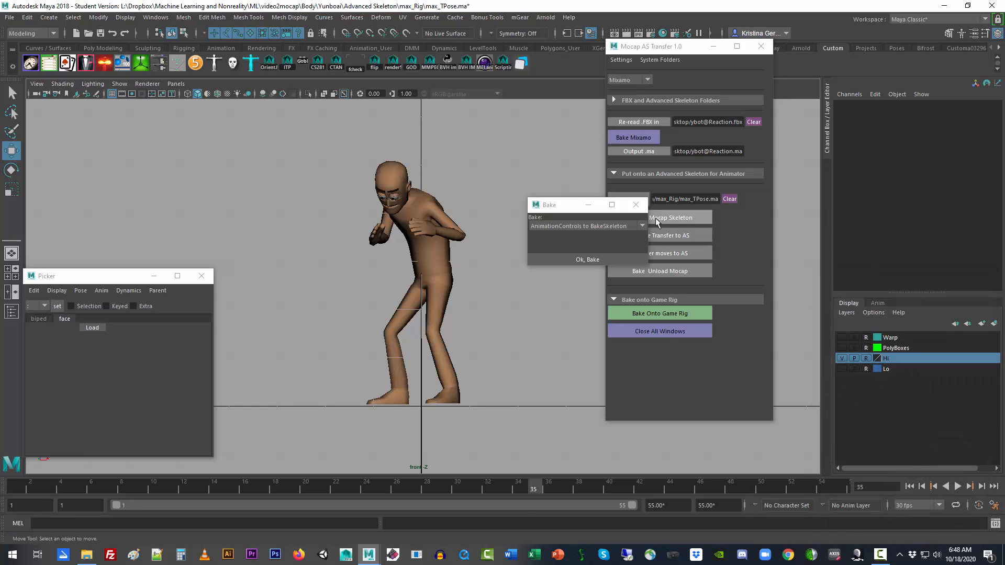
left_click(636, 204)
left_click(201, 276)
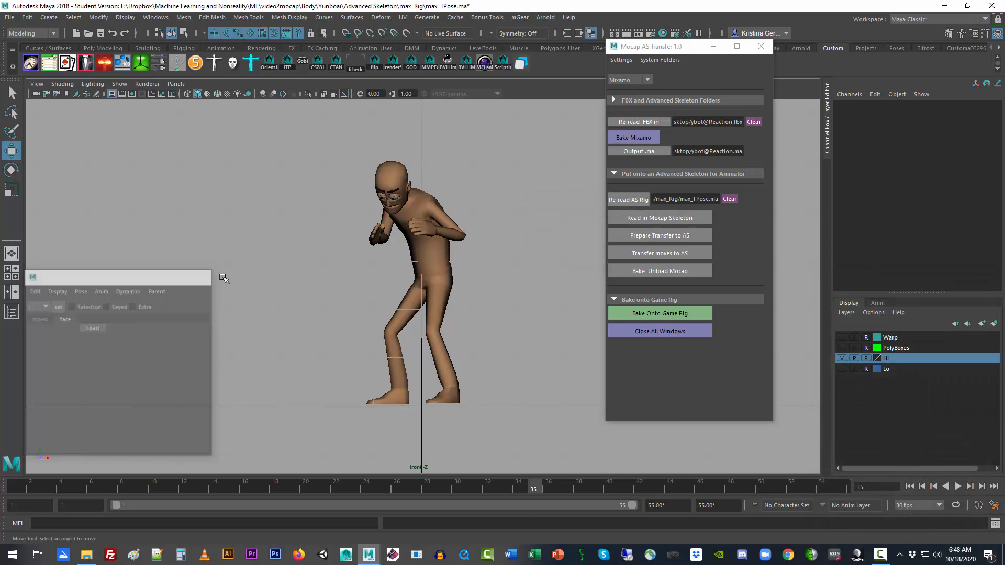
left_click(957, 486)
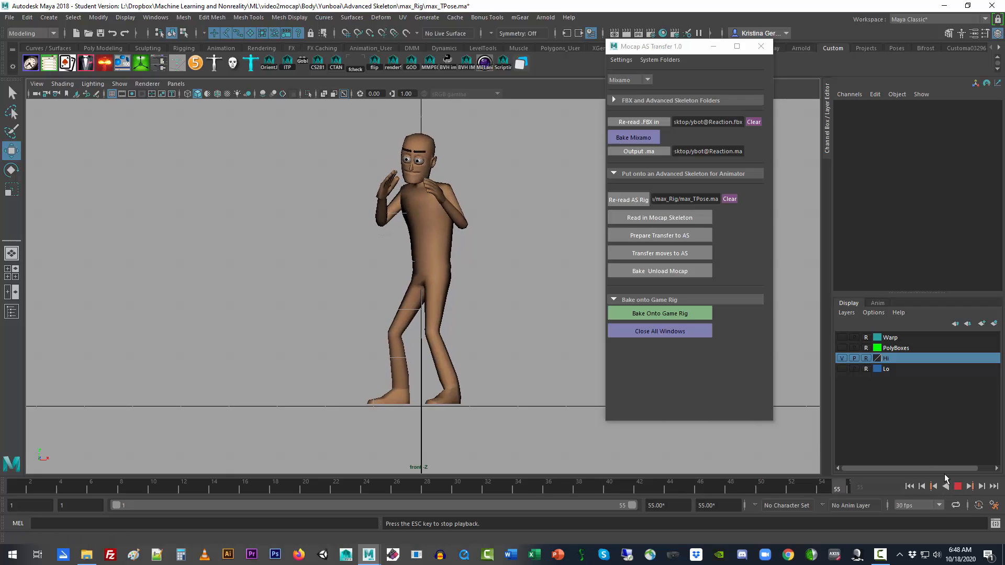
left_click(958, 486)
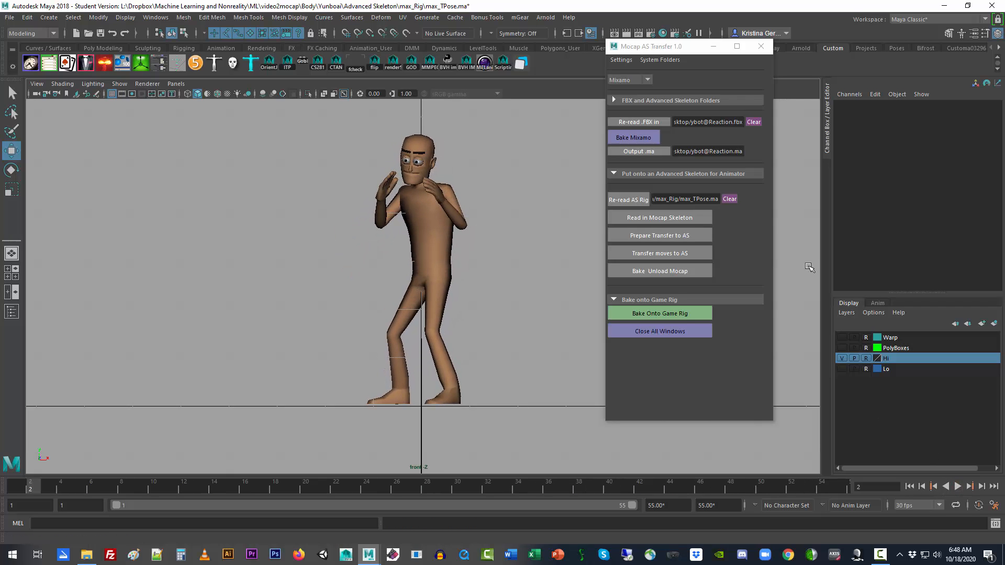
left_click(626, 82)
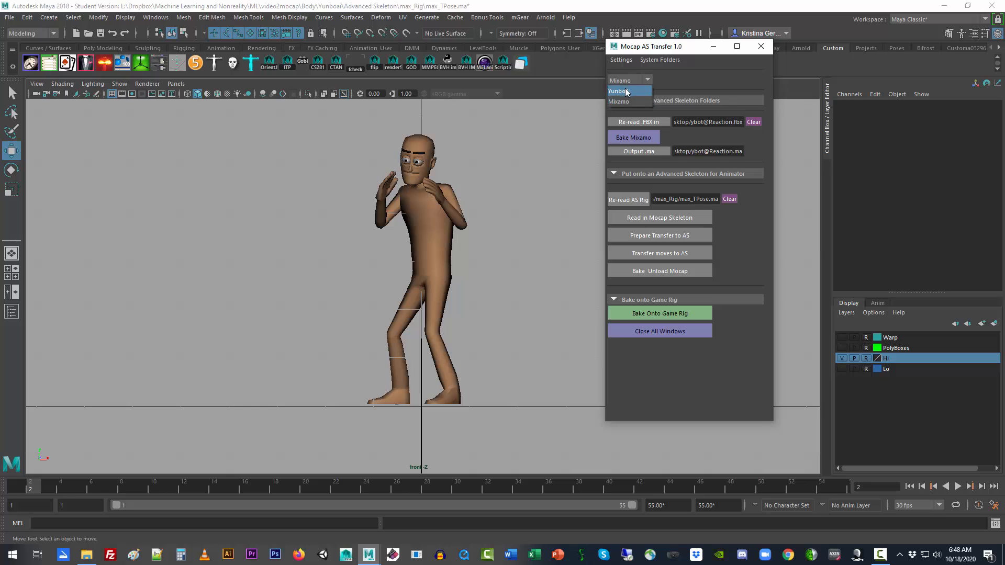
left_click(696, 82)
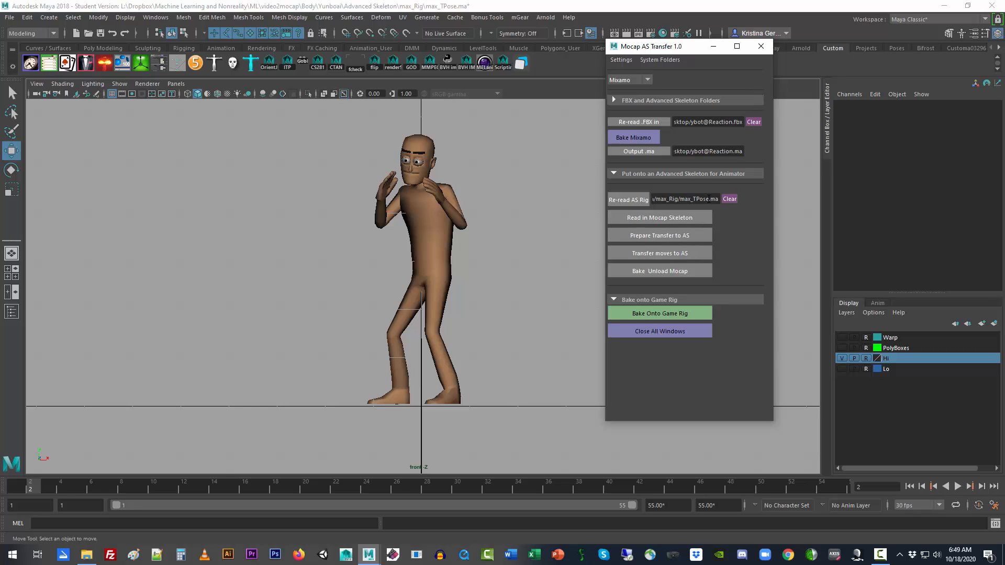
Expand the FBX and Advanced Skeleton Folders section and export the transfer tool's current settings
left_click(628, 101)
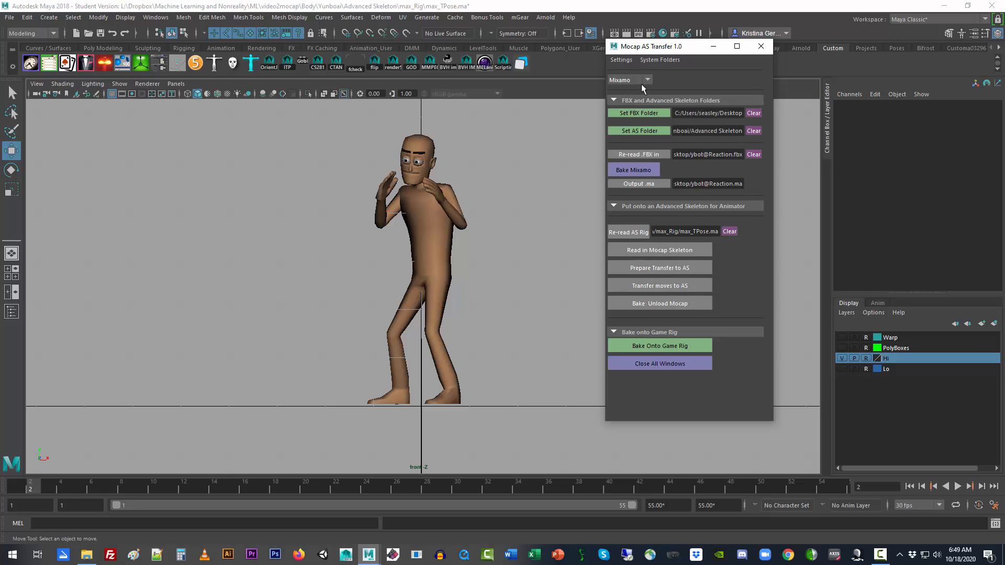
left_click(622, 59)
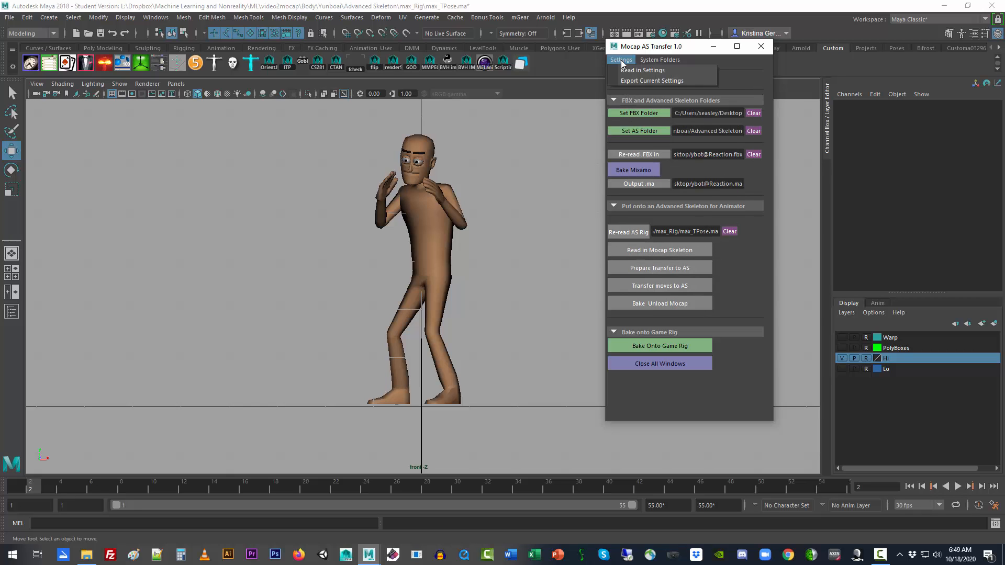
left_click(647, 81)
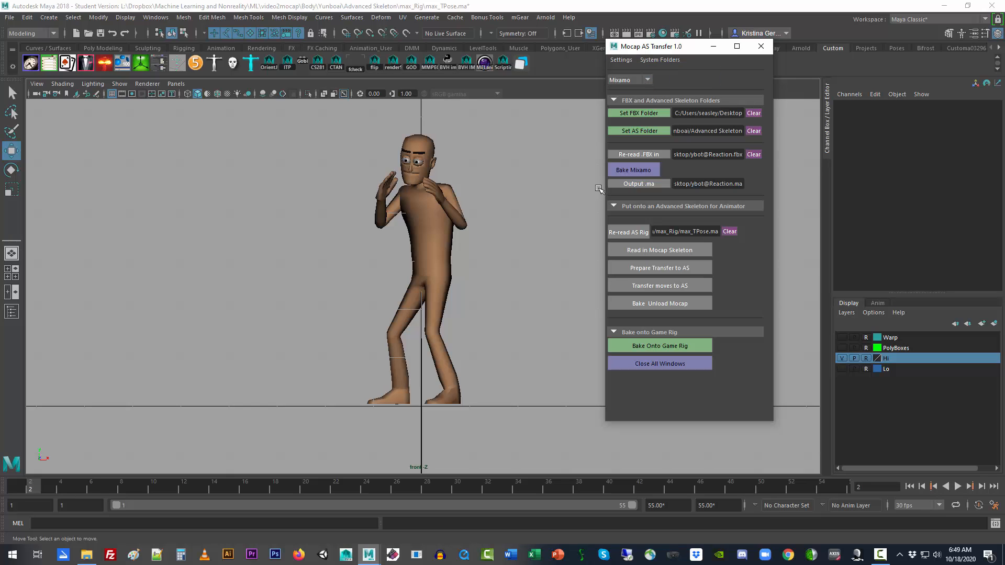
Clear the FBX folder, AS folder, FBX file and AS rig paths in the transfer tool
left_click(754, 114)
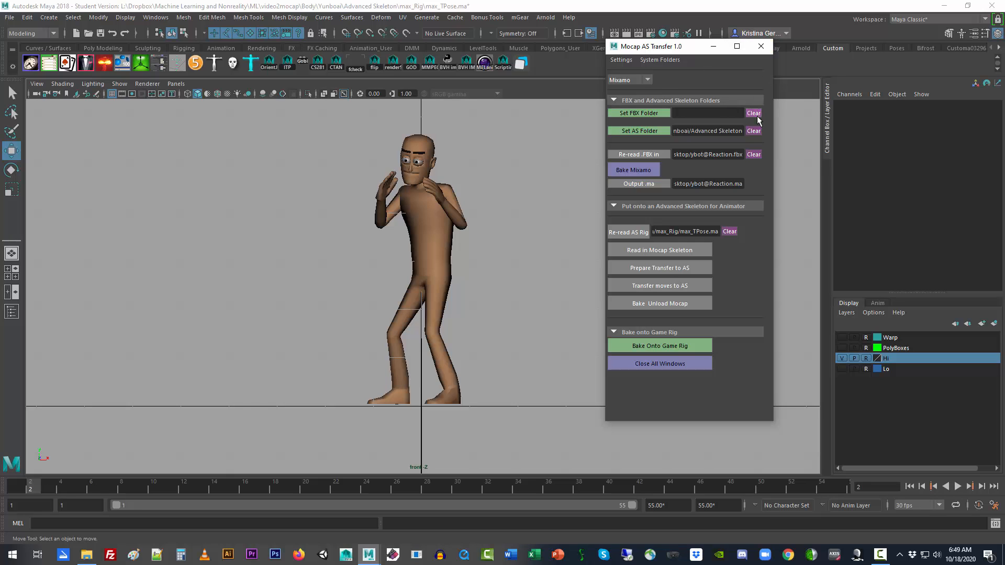
left_click(753, 131)
left_click(753, 155)
left_click(729, 231)
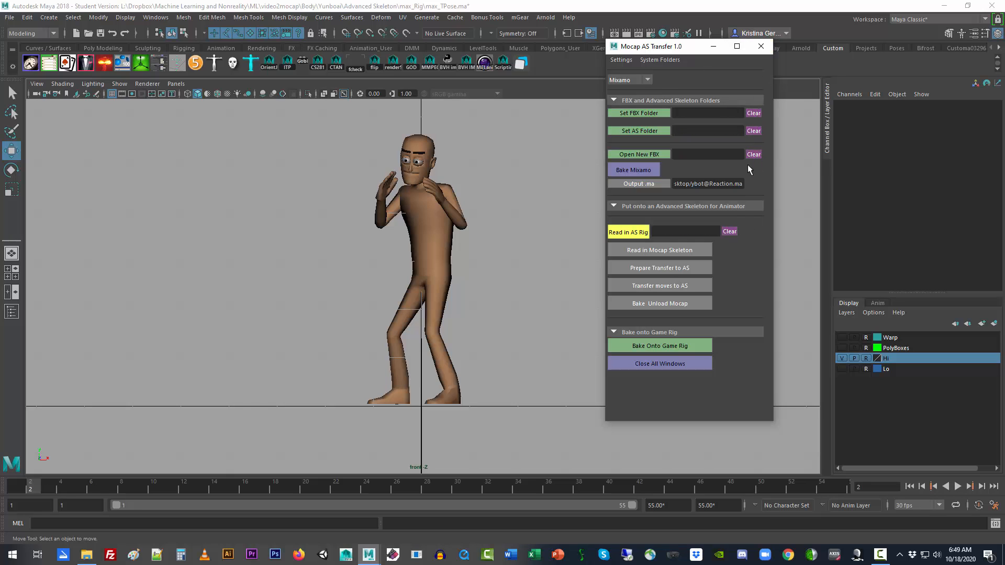
Close the transfer tool and relaunch it by loading Mocap_Transfer_AS_1.mel from the Mocap_Transfer folder into Maya
left_click(761, 46)
left_click(968, 6)
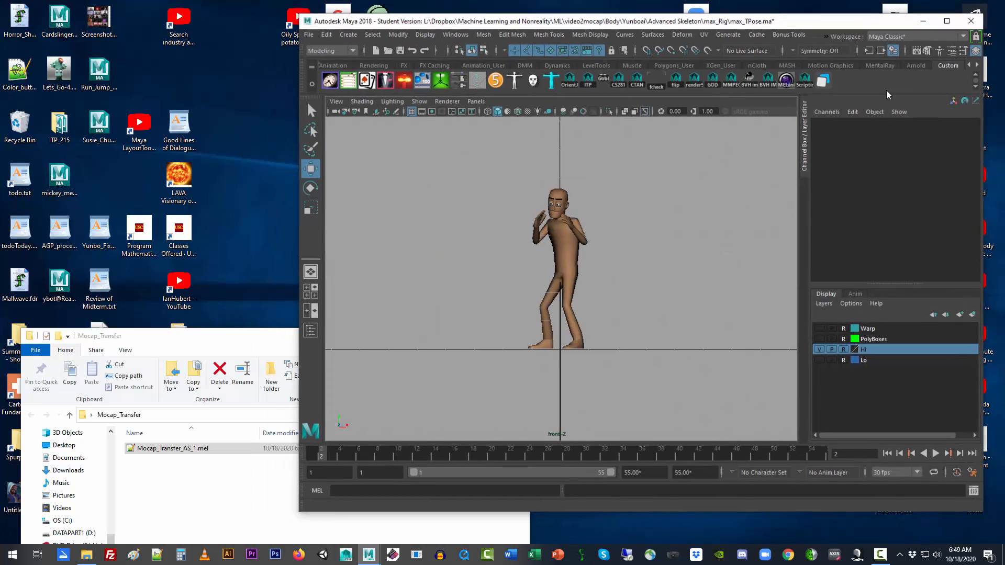
left_click_drag(173, 448, 717, 221)
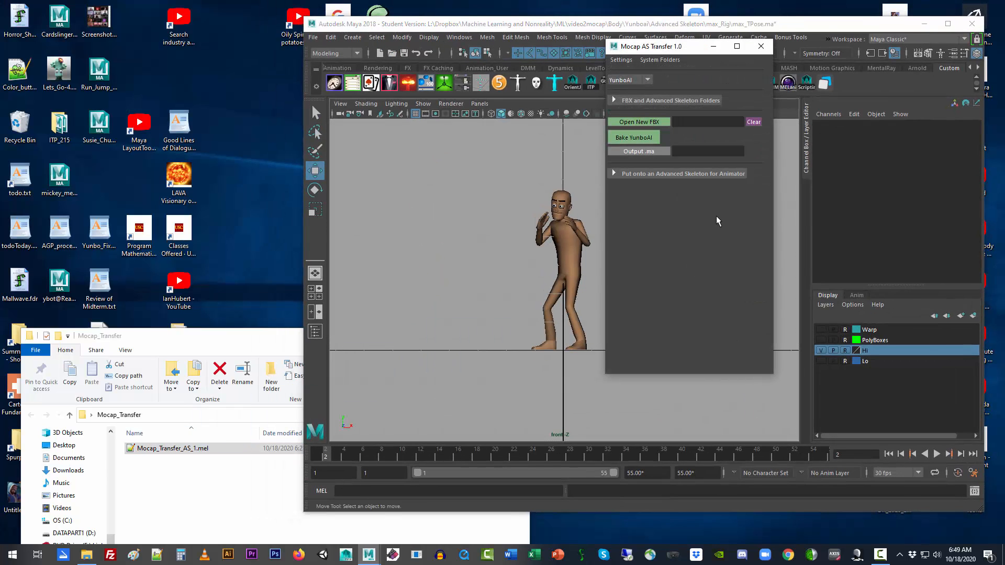
left_click(947, 23)
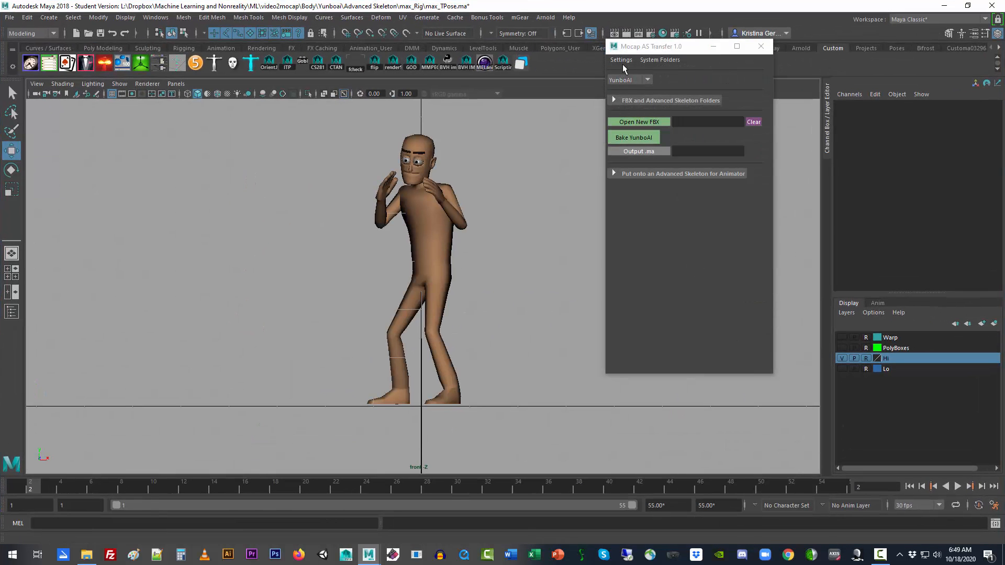
Read the exported settings back into the transfer tool and expand its Advanced Skeleton for Animator and folders sections
left_click(621, 61)
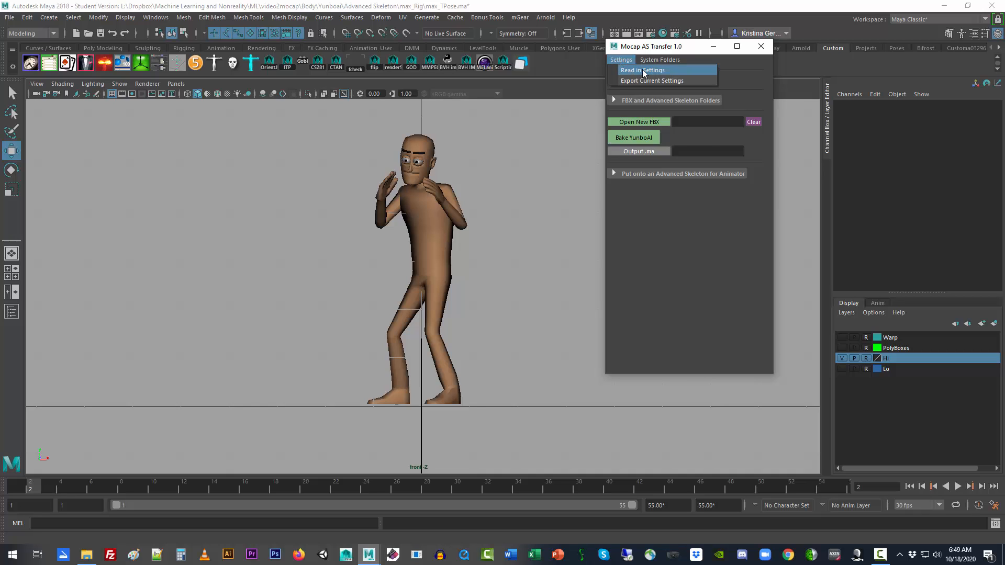
left_click(643, 71)
left_click(634, 173)
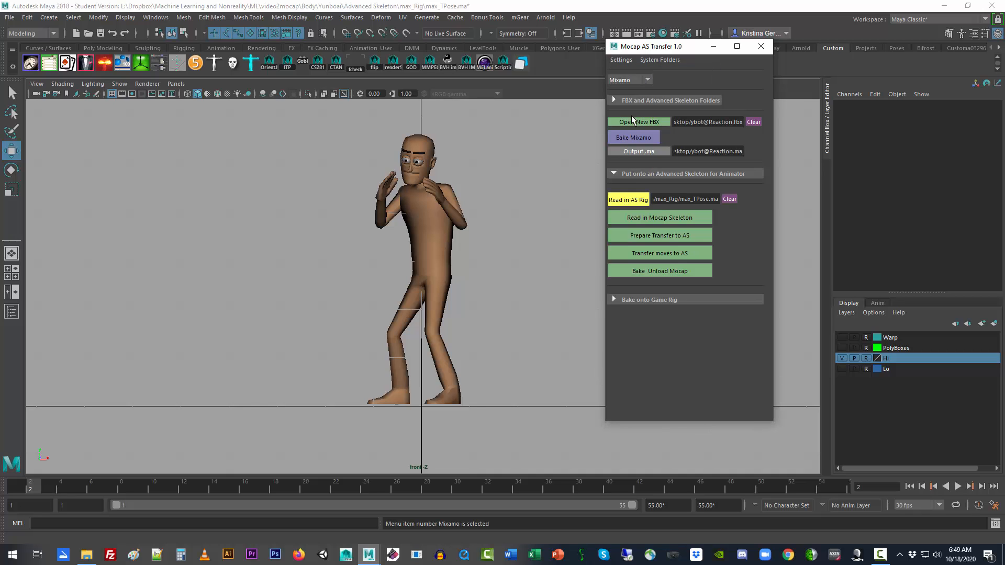
left_click(632, 102)
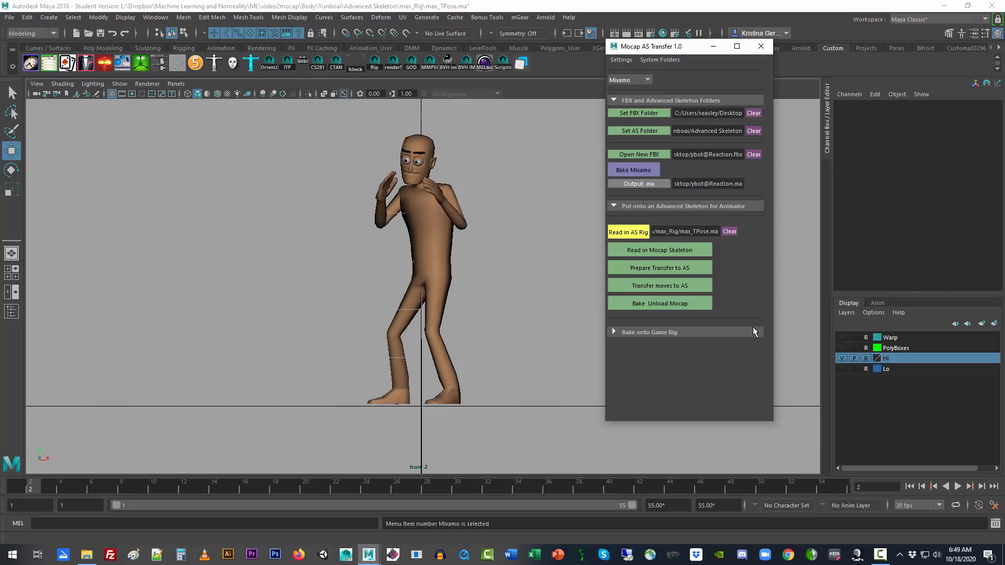